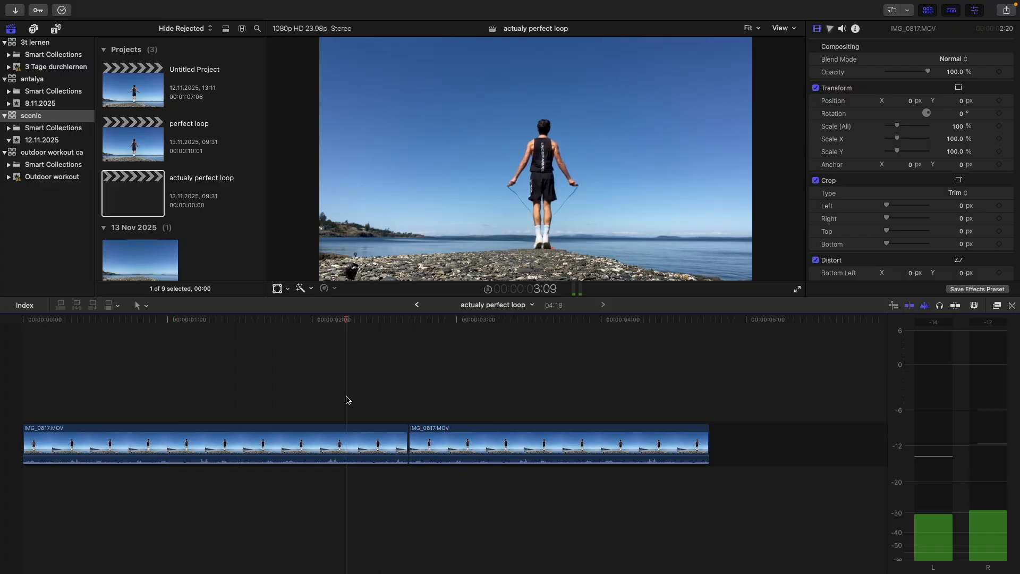
Play back the cut between the two jump-rope clips to check how well the loop matches.
{"action": "left_click", "coordinate": [296, 383]}
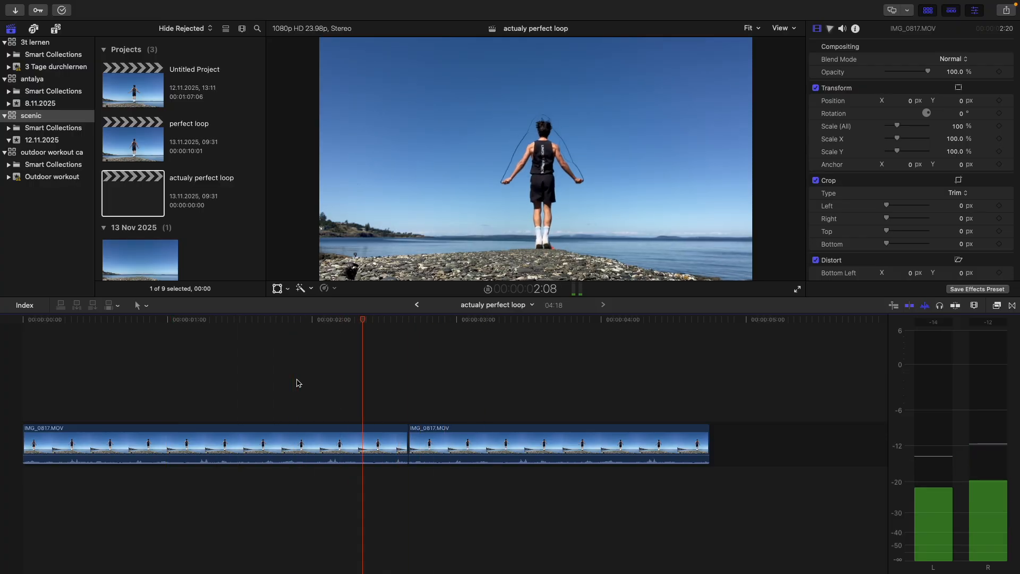
{"action": "left_click", "coordinate": [296, 382]}
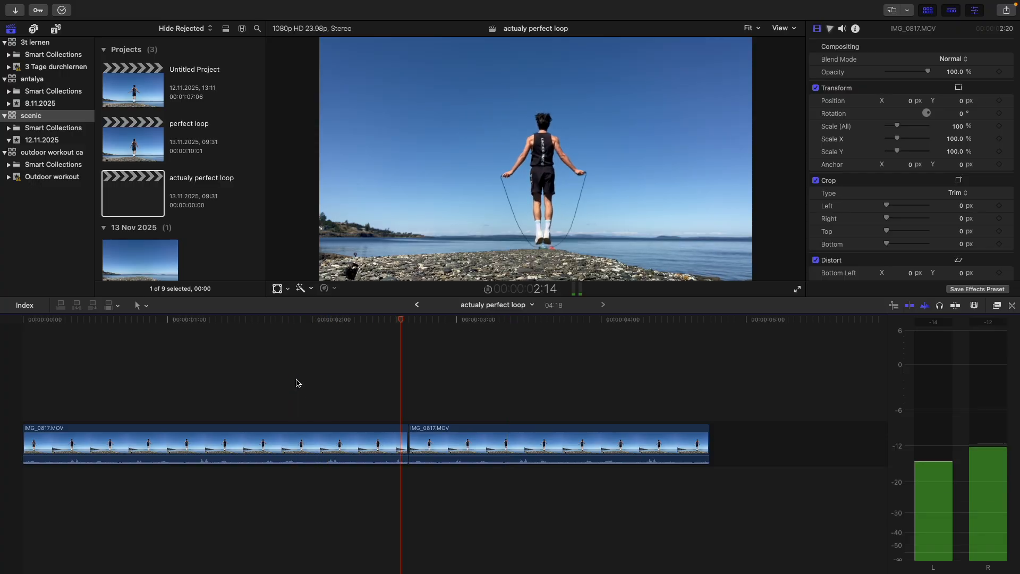
{"action": "left_click", "coordinate": [260, 368]}
{"action": "left_click", "coordinate": [113, 359]}
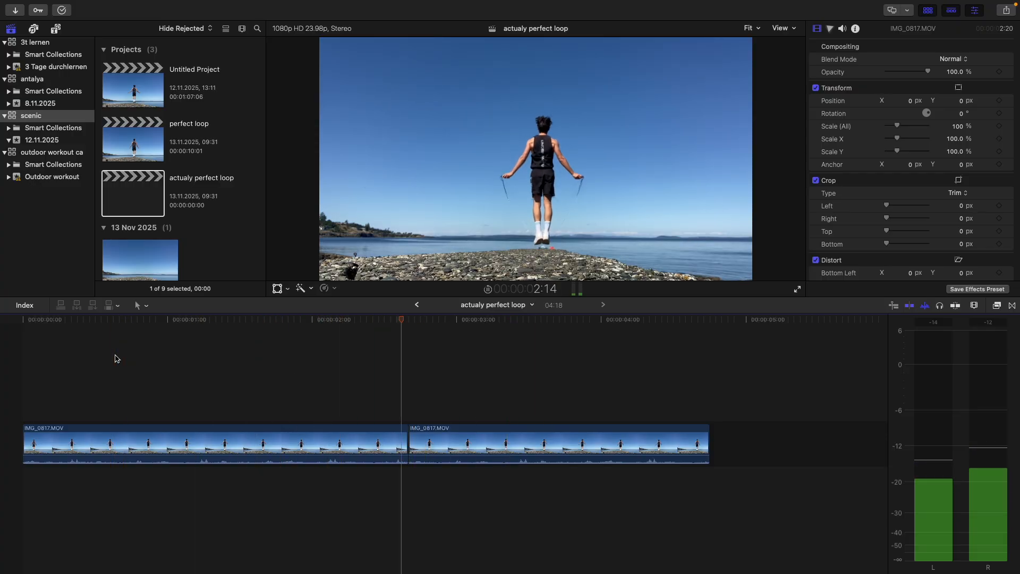
{"action": "key", "text": "space"}
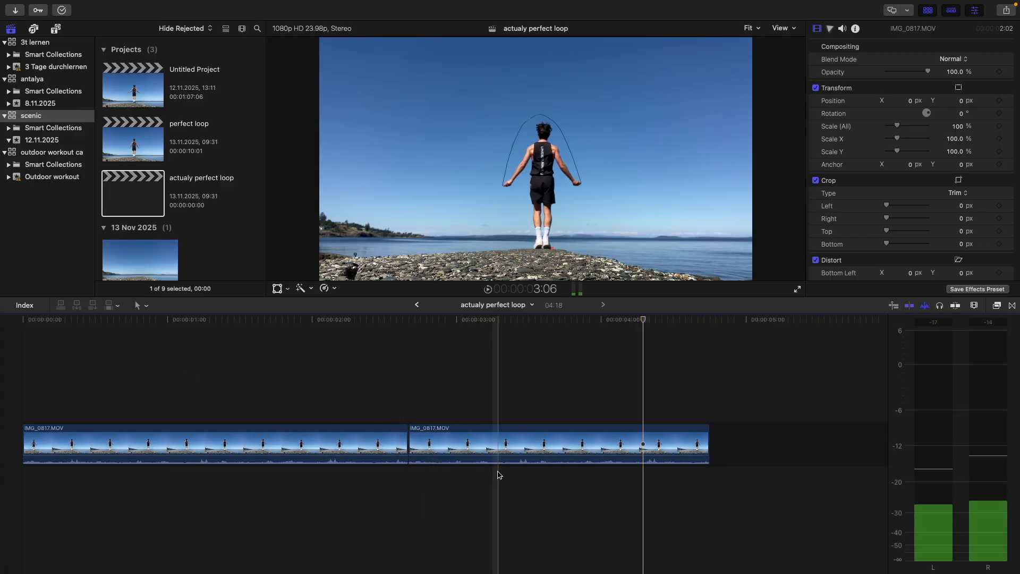
Trim the start of the first jump-rope clip to a length of 2:02, matching the second clip, and play the result.
{"action": "left_click", "coordinate": [438, 444]}
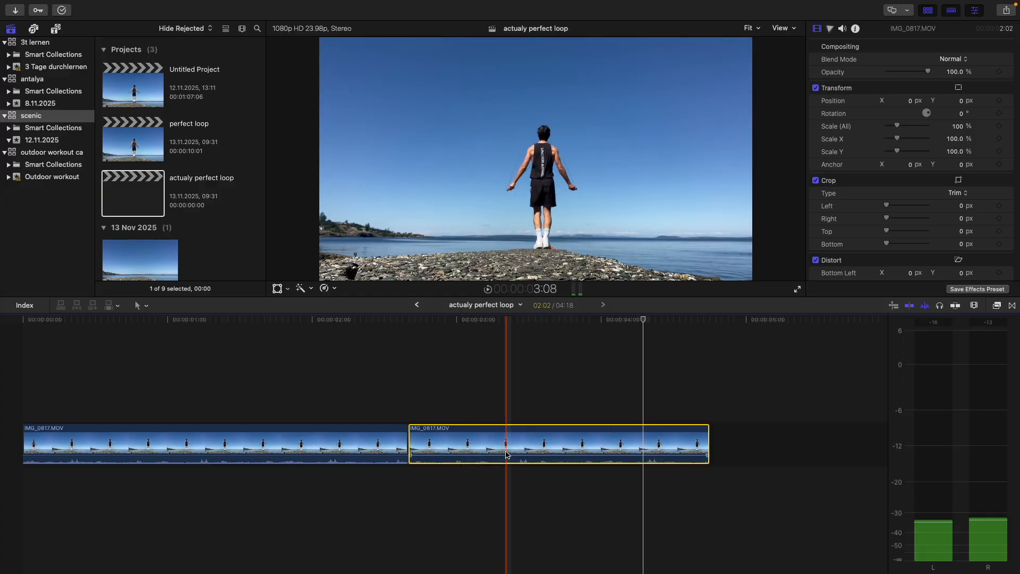
{"action": "left_click", "coordinate": [352, 444]}
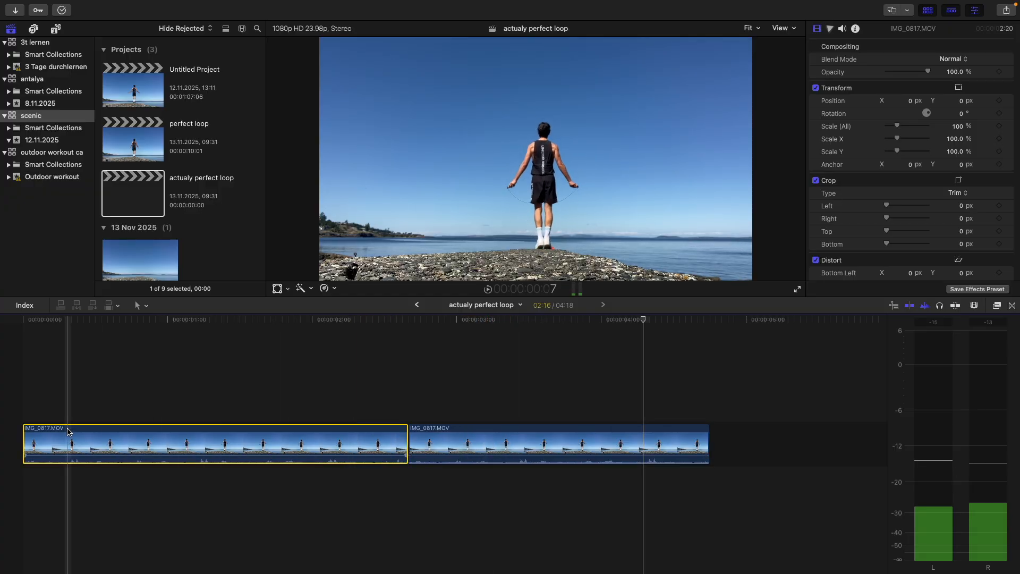
{"action": "left_click_drag", "start_coordinate": [24, 432], "coordinate": [107, 448]}
{"action": "left_click", "coordinate": [134, 444]}
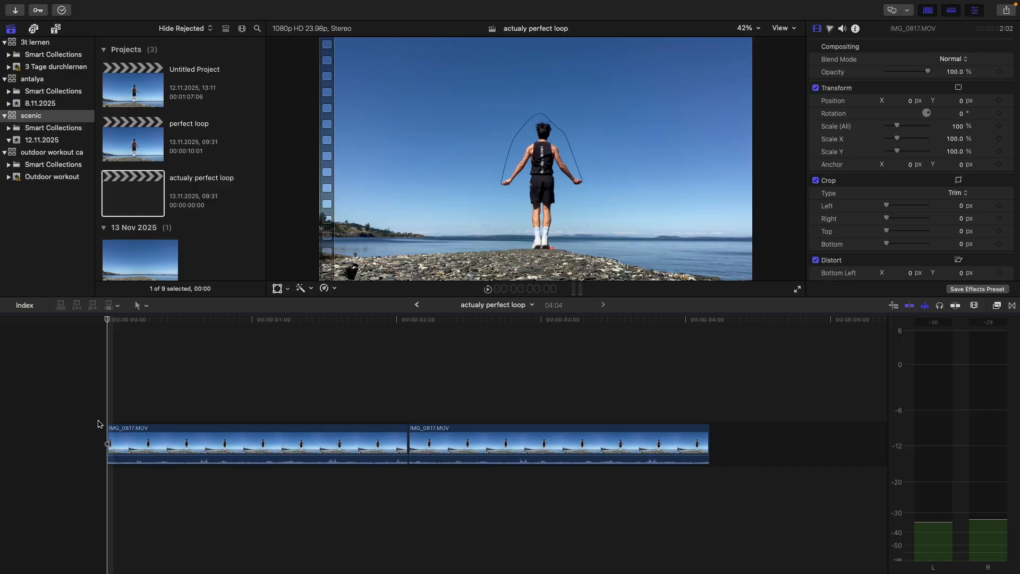
{"action": "key", "text": "space"}
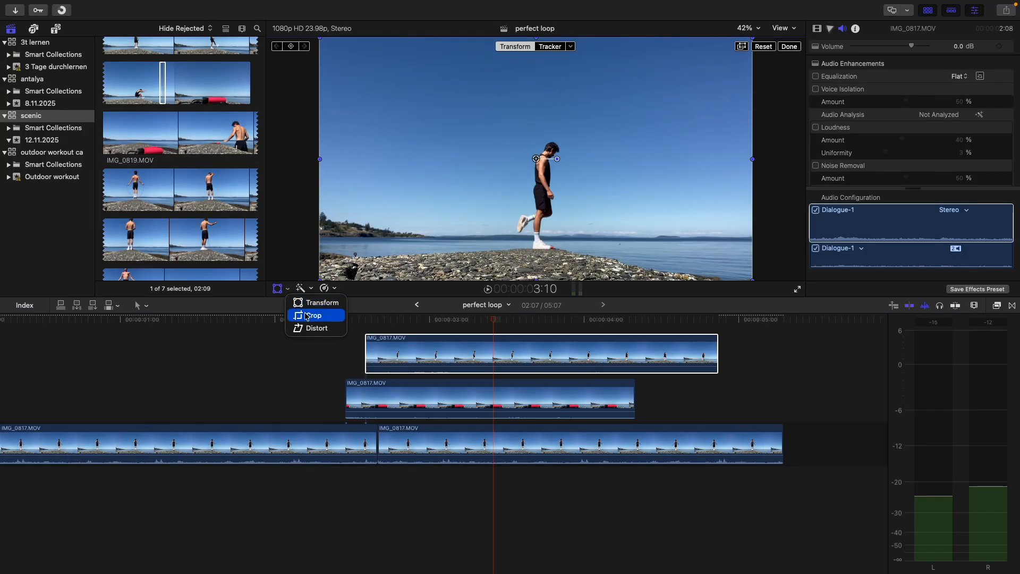
Trim the picture of the uppermost IMG_0817 clip from the top down to the rocks, and try trimming the clip beneath from its lower edge.
{"action": "left_click_drag", "start_coordinate": [533, 40], "coordinate": [527, 123]}
{"action": "left_click_drag", "start_coordinate": [534, 41], "coordinate": [537, 252]}
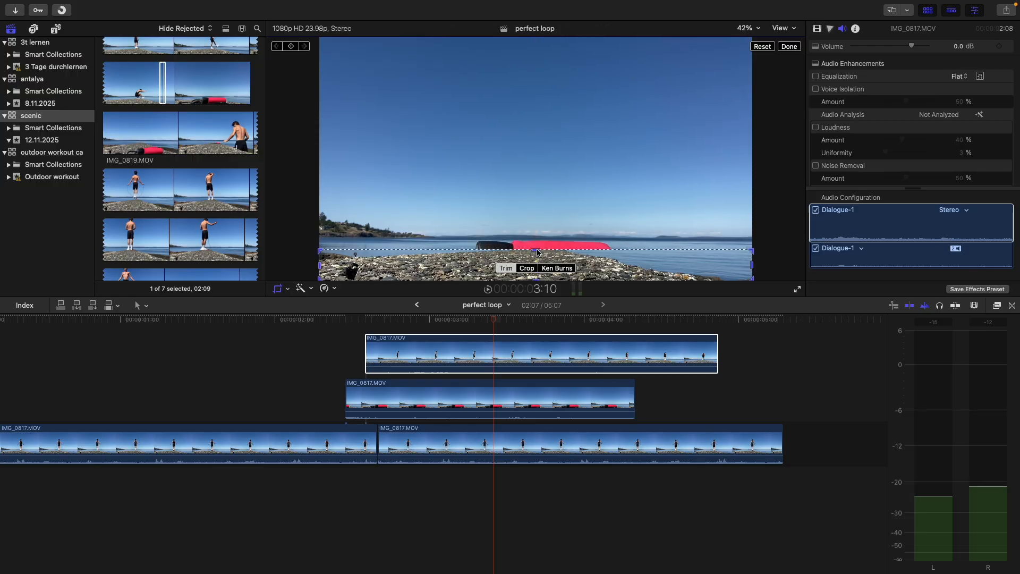
{"action": "left_click", "coordinate": [504, 407]}
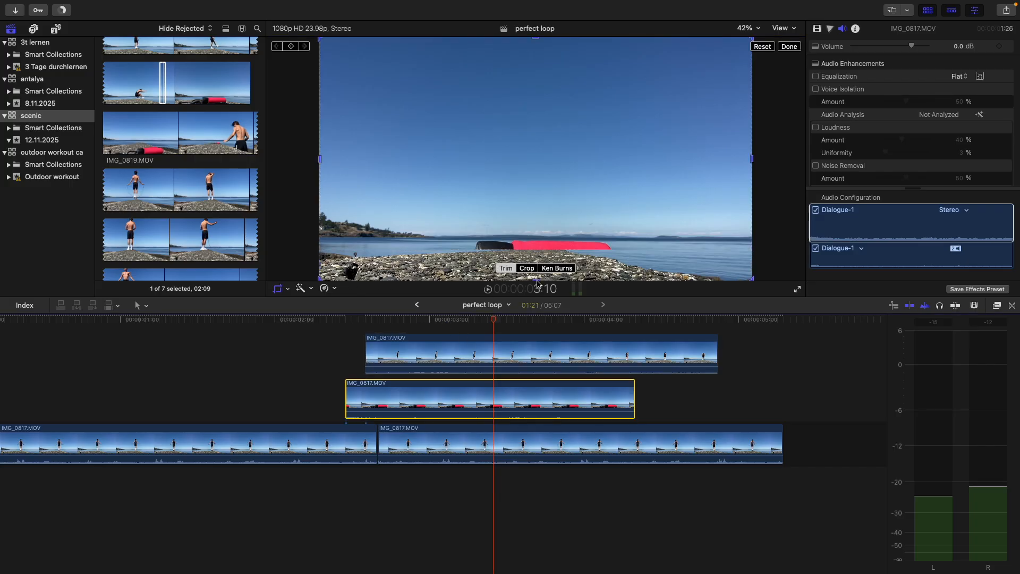
{"action": "left_click_drag", "start_coordinate": [537, 281], "coordinate": [537, 268]}
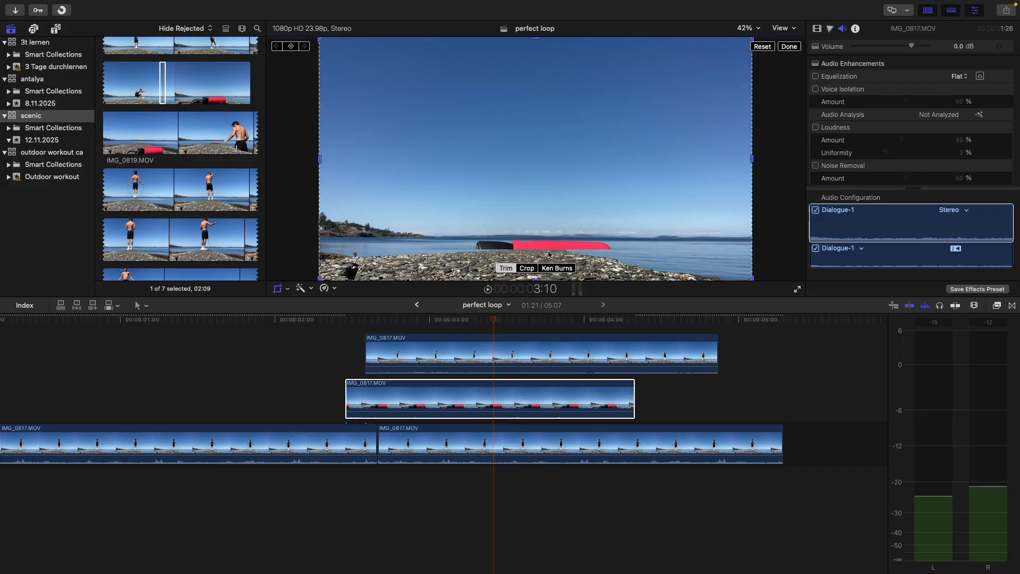
Raise the upper trim edge of the uppermost IMG_0817 clip's picture to just above the waterline and finish the crop.
{"action": "left_click", "coordinate": [487, 367]}
{"action": "left_click", "coordinate": [497, 352]}
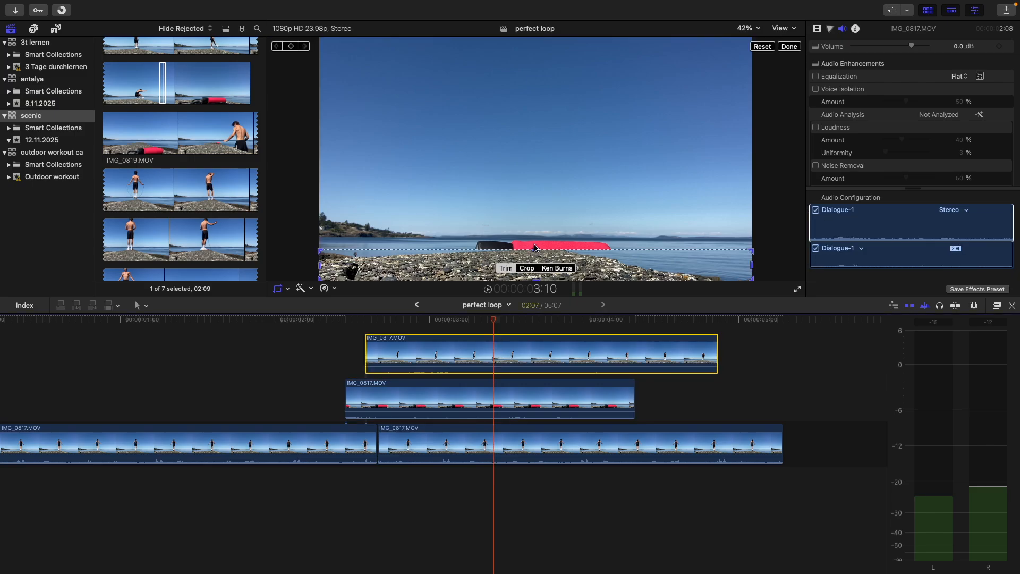
{"action": "mouse_move", "coordinate": [535, 247]}
{"action": "left_mouse_down"}
{"action": "mouse_move", "coordinate": [538, 262]}
{"action": "mouse_move", "coordinate": [537, 237]}
{"action": "mouse_move", "coordinate": [539, 254]}
{"action": "mouse_move", "coordinate": [553, 241]}
{"action": "left_mouse_up"}
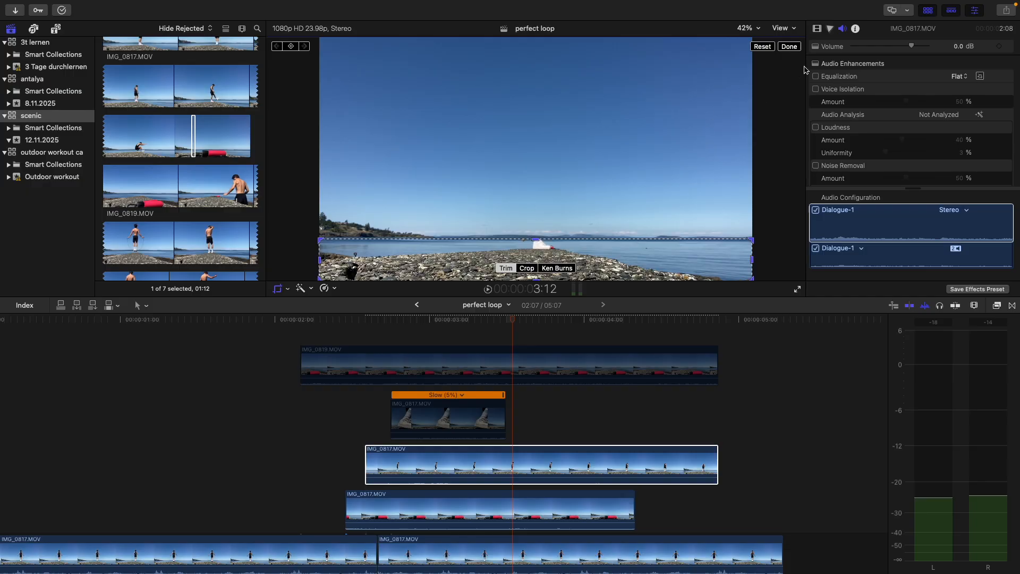
{"action": "left_click", "coordinate": [789, 47]}
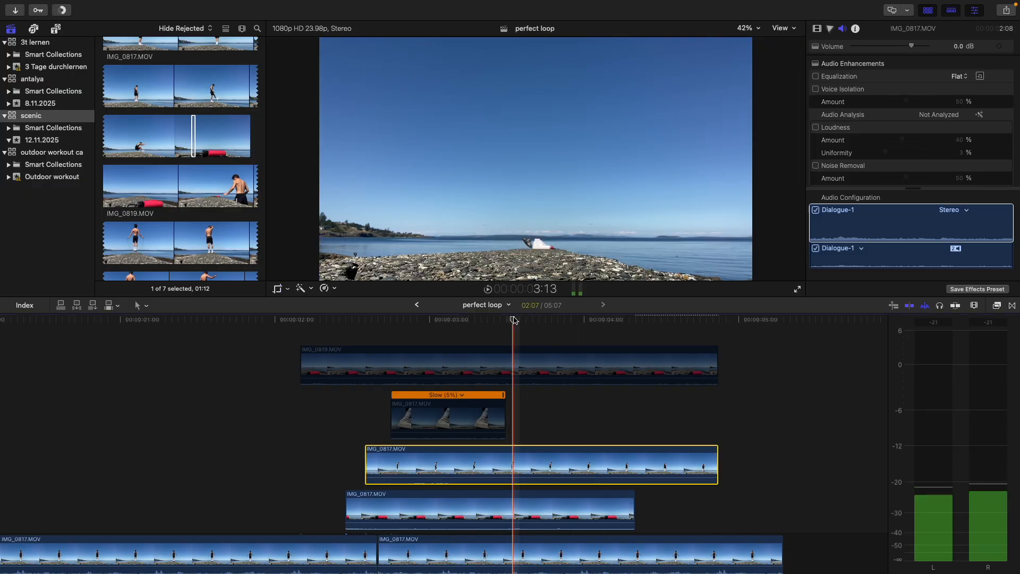
Save the current frame as a still image and erase the leftover shoe from it with Clean Up in Photos.
{"action": "left_click", "coordinate": [1013, 7]}
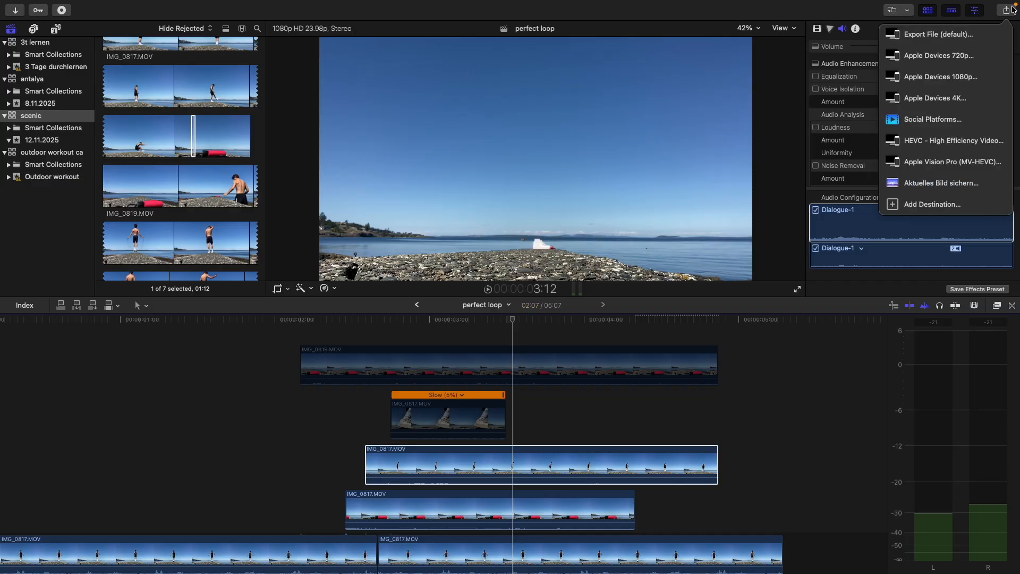
{"action": "left_click", "coordinate": [942, 178]}
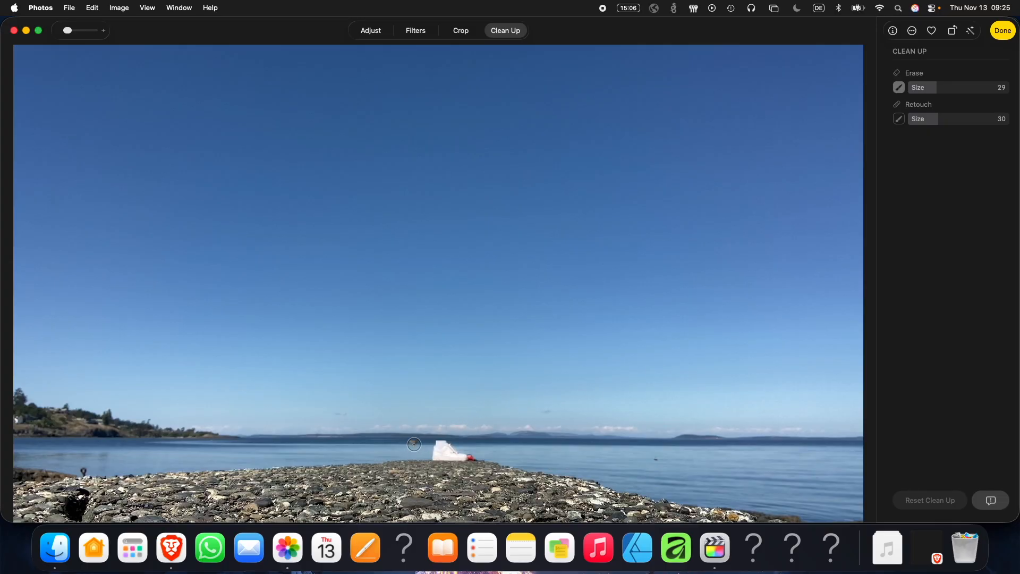
{"action": "left_click", "coordinate": [413, 444]}
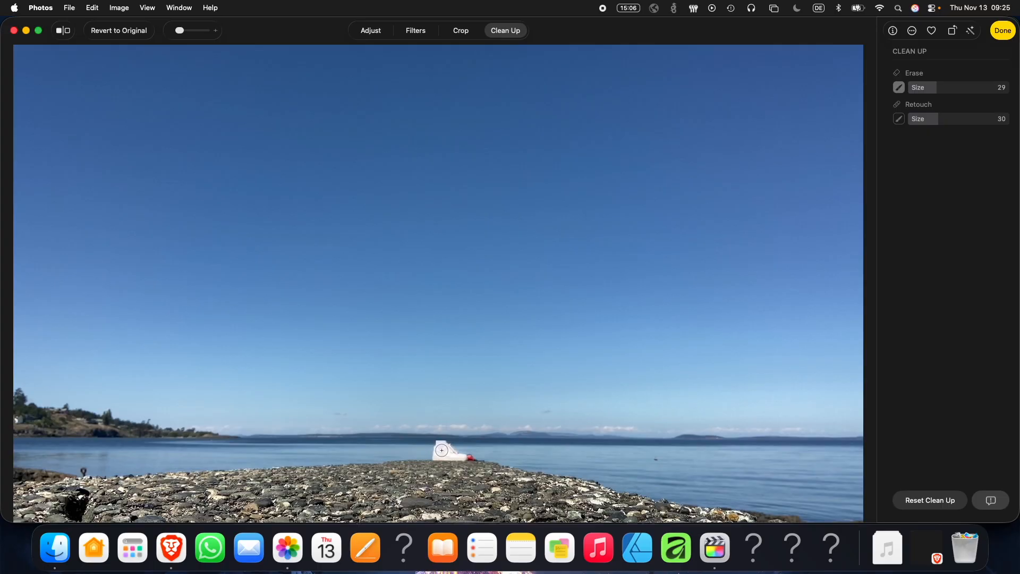
{"action": "mouse_move", "coordinate": [476, 459]}
{"action": "left_mouse_down"}
{"action": "mouse_move", "coordinate": [443, 455]}
{"action": "mouse_move", "coordinate": [443, 442]}
{"action": "left_mouse_up"}
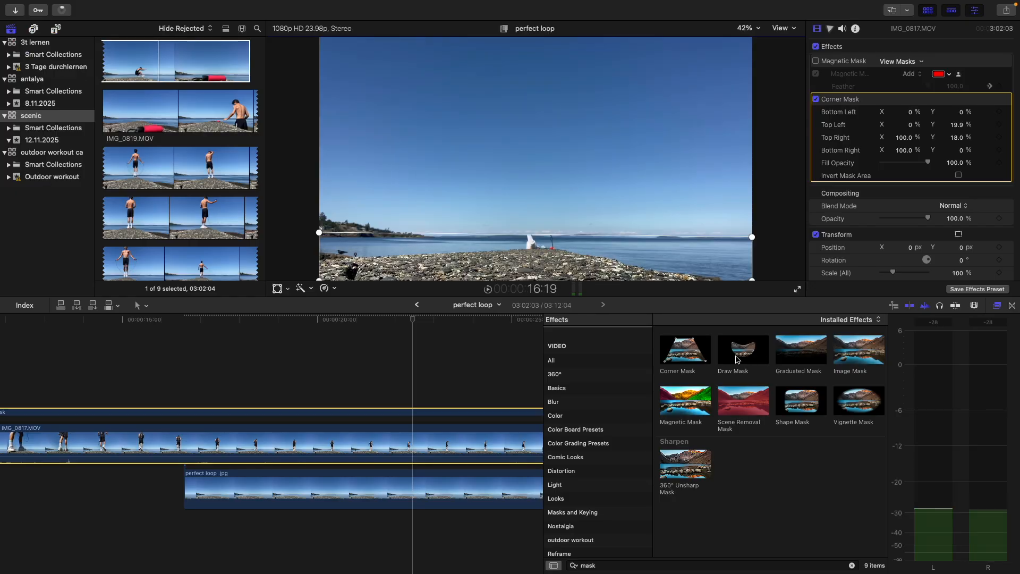
Apply a Draw Mask to the long IMG_0817 clip and draw a closed outline around the rocks and water.
{"action": "left_click_drag", "start_coordinate": [738, 354], "coordinate": [425, 438]}
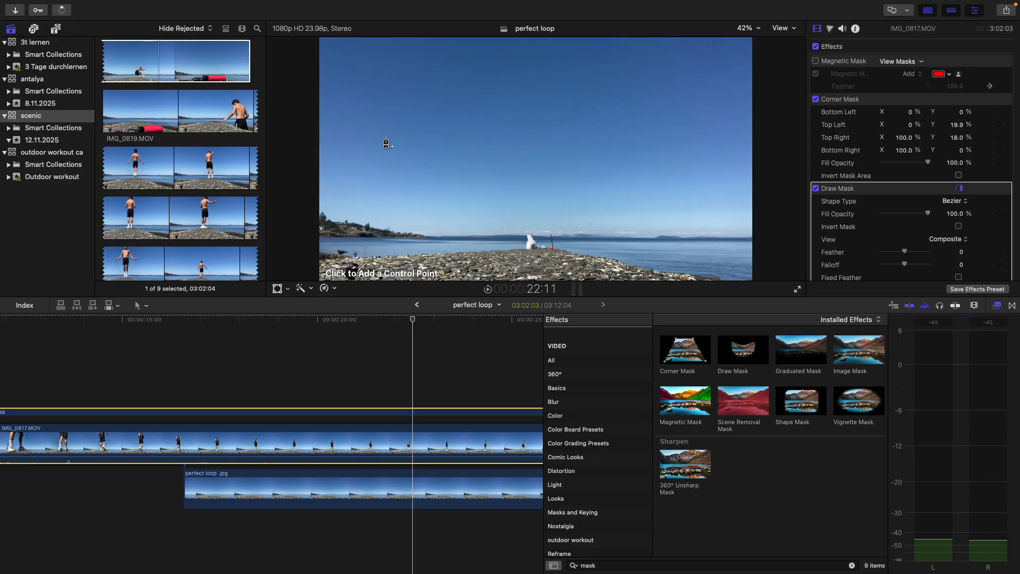
{"action": "left_click", "coordinate": [319, 196]}
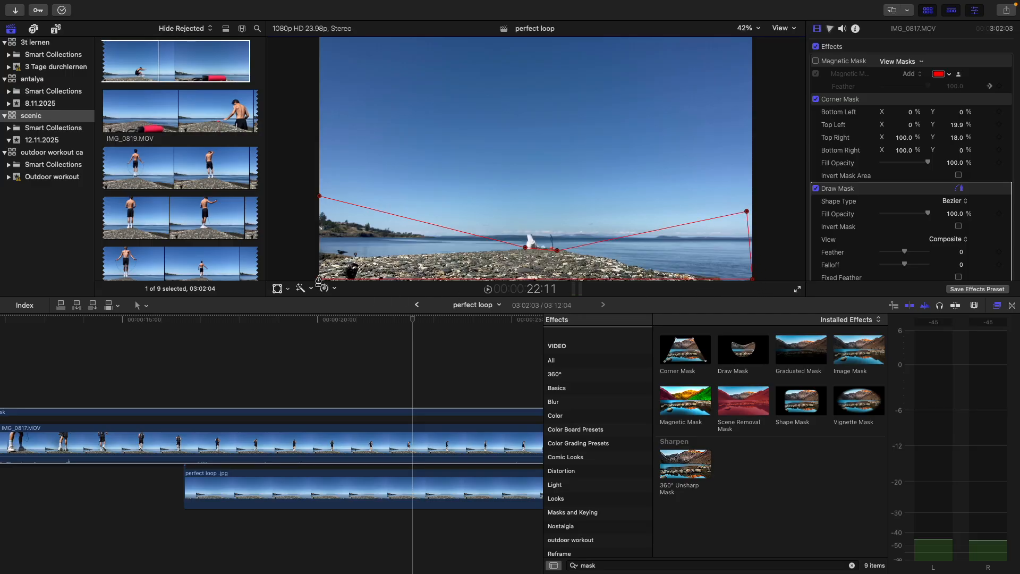
{"action": "left_click", "coordinate": [319, 197]}
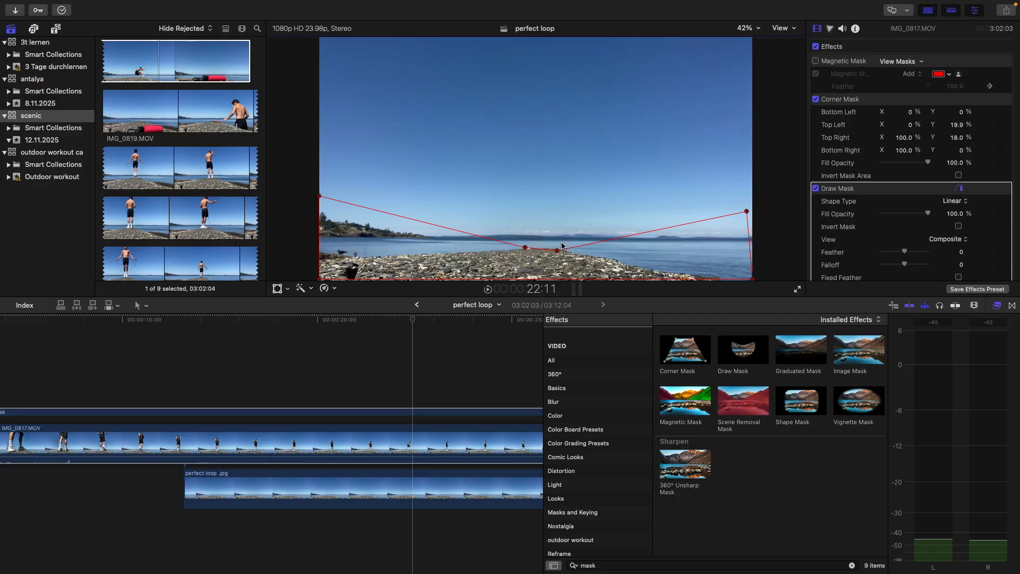
Move the Draw Mask's control points so its upper edge follows the horizon with a notch around the leftover shoe.
{"action": "left_click_drag", "start_coordinate": [557, 252], "coordinate": [557, 250]}
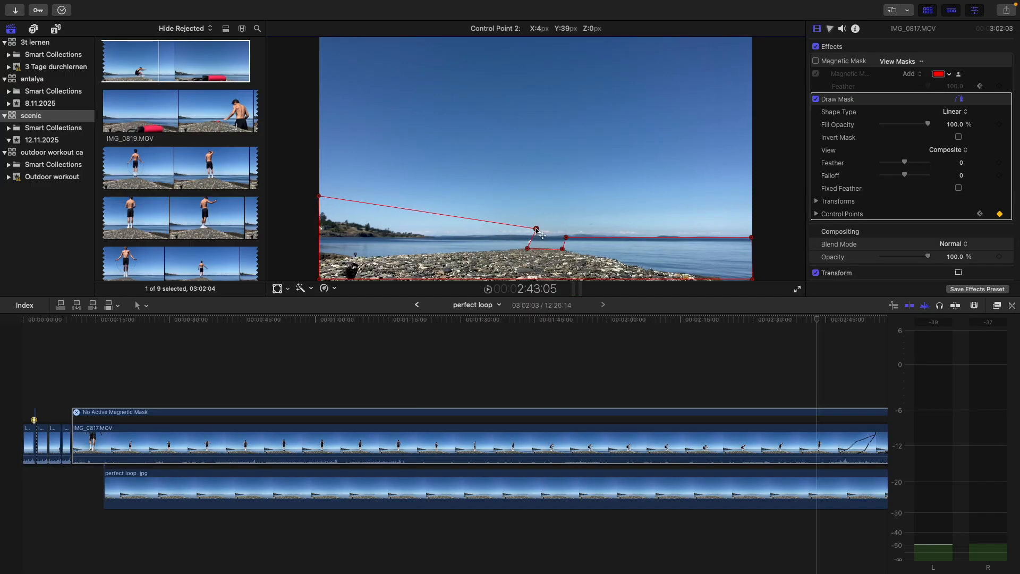
{"action": "left_click_drag", "start_coordinate": [531, 229], "coordinate": [525, 240]}
{"action": "left_click_drag", "start_coordinate": [319, 198], "coordinate": [319, 236]}
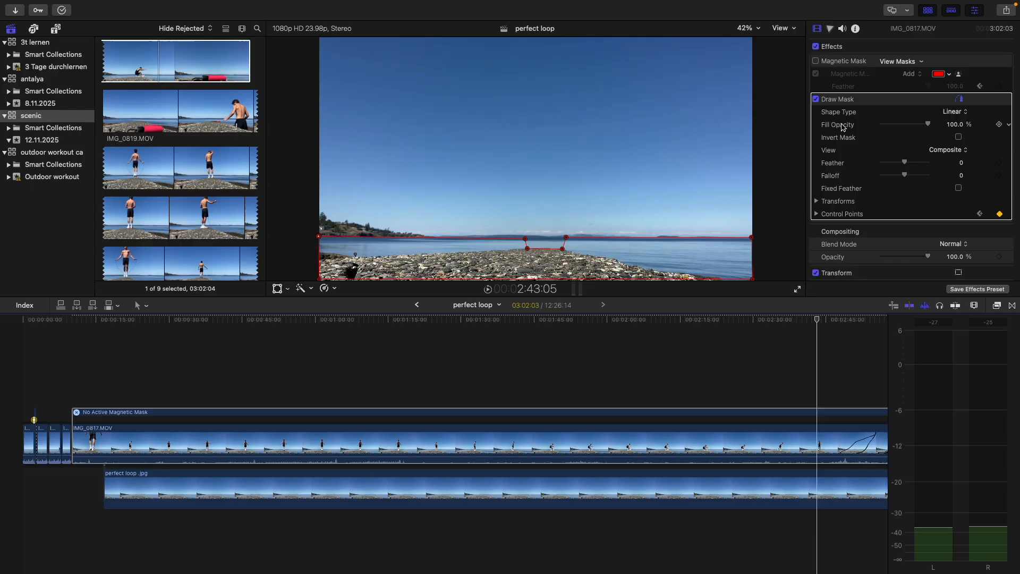
Set the Draw Mask's feather to -62 and play back the clip to check the blend.
{"action": "left_click", "coordinate": [816, 201]}
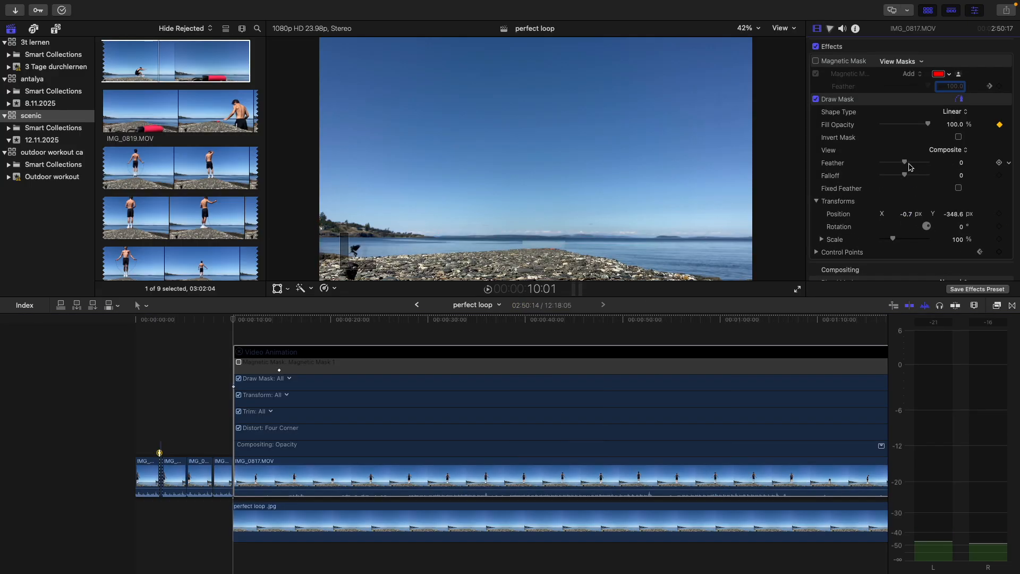
{"action": "mouse_move", "coordinate": [906, 162]}
{"action": "left_mouse_down"}
{"action": "mouse_move", "coordinate": [887, 163]}
{"action": "mouse_move", "coordinate": [898, 163]}
{"action": "left_mouse_up"}
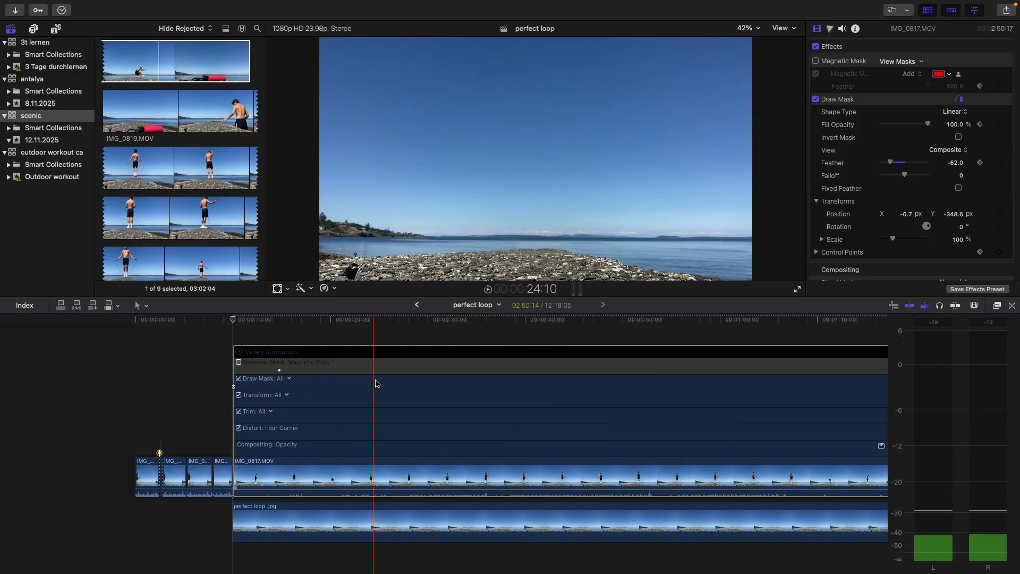
{"action": "key", "text": "space"}
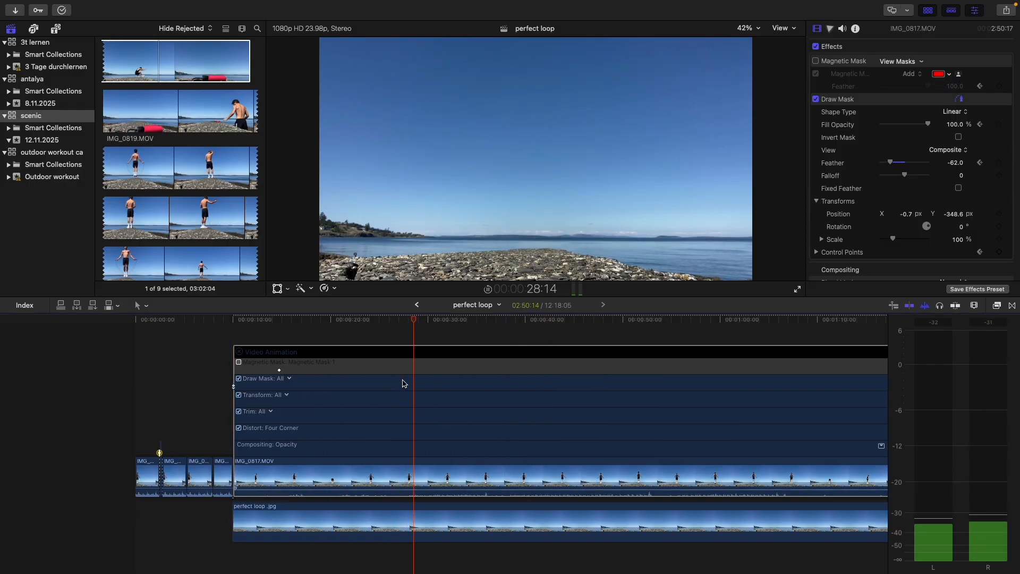
{"action": "key", "text": "space"}
Set the Draw Mask's falloff to 70 and play the clip to check the blended edge.
{"action": "left_click_drag", "start_coordinate": [907, 177], "coordinate": [915, 178]}
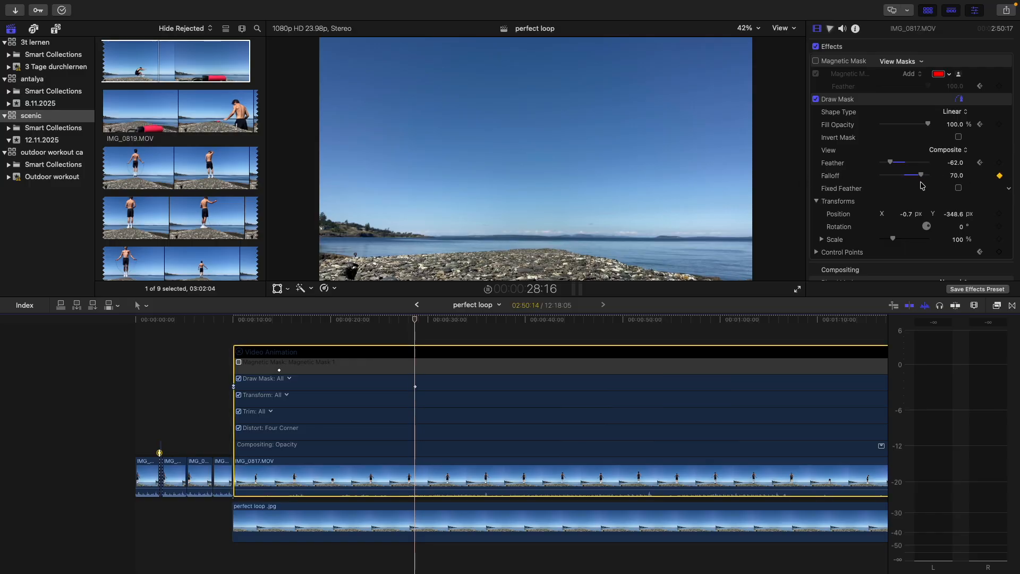
{"action": "key", "text": "space"}
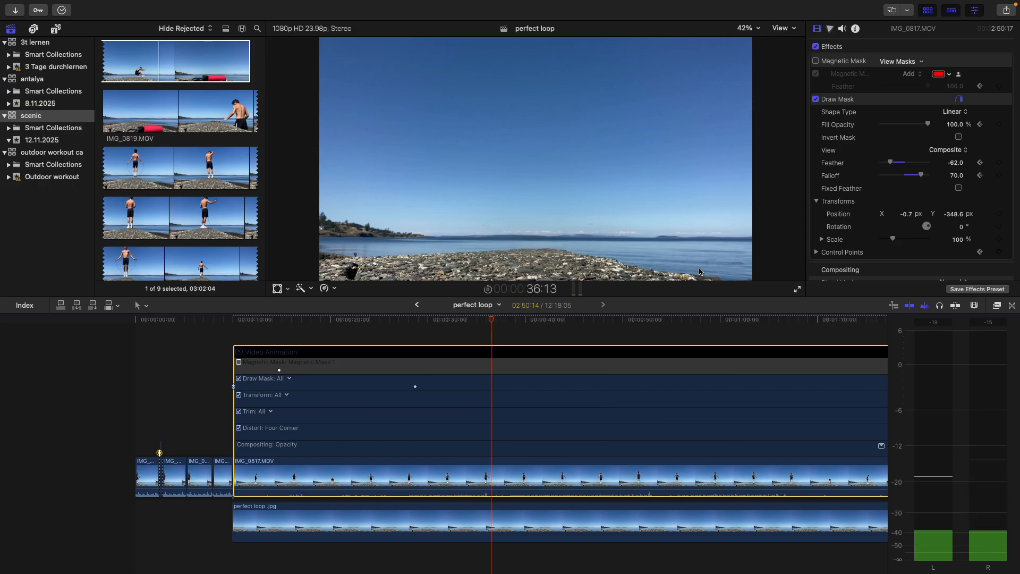
{"action": "key", "text": "super+minus"}
{"action": "key", "text": "super+minus"}
{"action": "key", "text": "super+minus"}
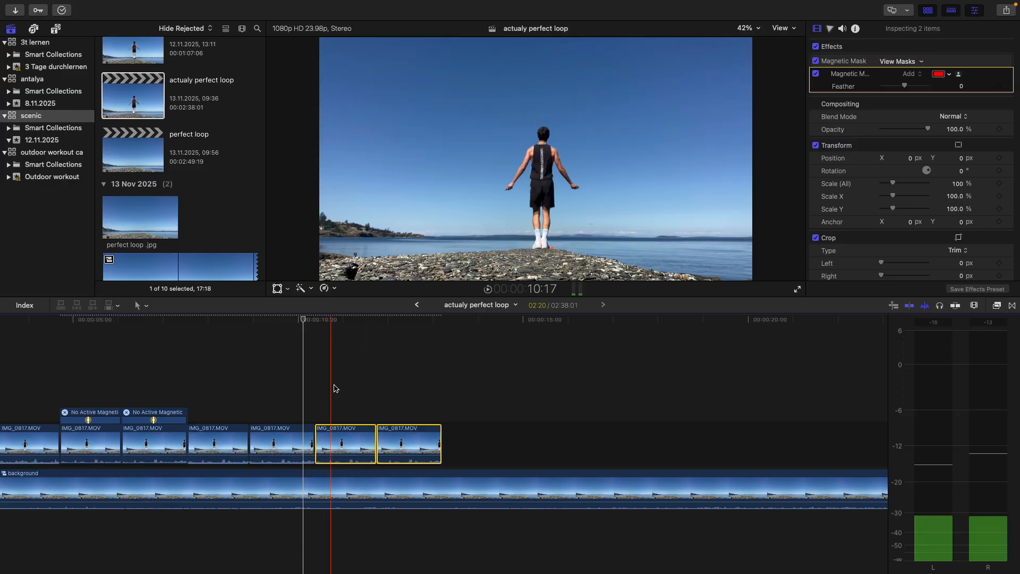
Apply a Draw Mask to the short IMG_0817 clip after the first clip in the actualy perfect loop project.
{"action": "left_click_drag", "start_coordinate": [168, 366], "coordinate": [128, 415]}
{"action": "left_click", "coordinate": [132, 357]}
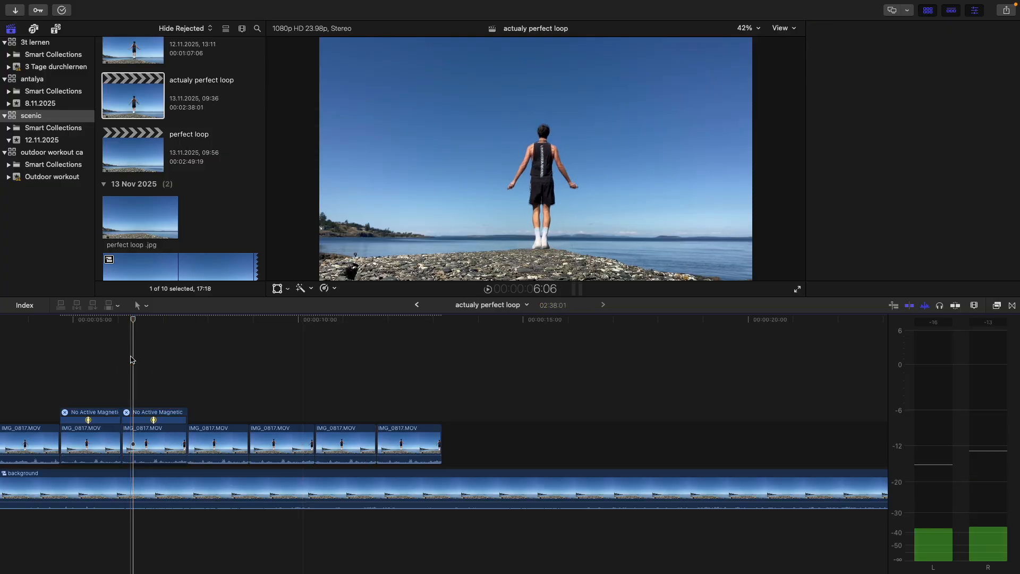
{"action": "left_click_drag", "start_coordinate": [132, 357], "coordinate": [118, 440]}
{"action": "left_click", "coordinate": [278, 288]}
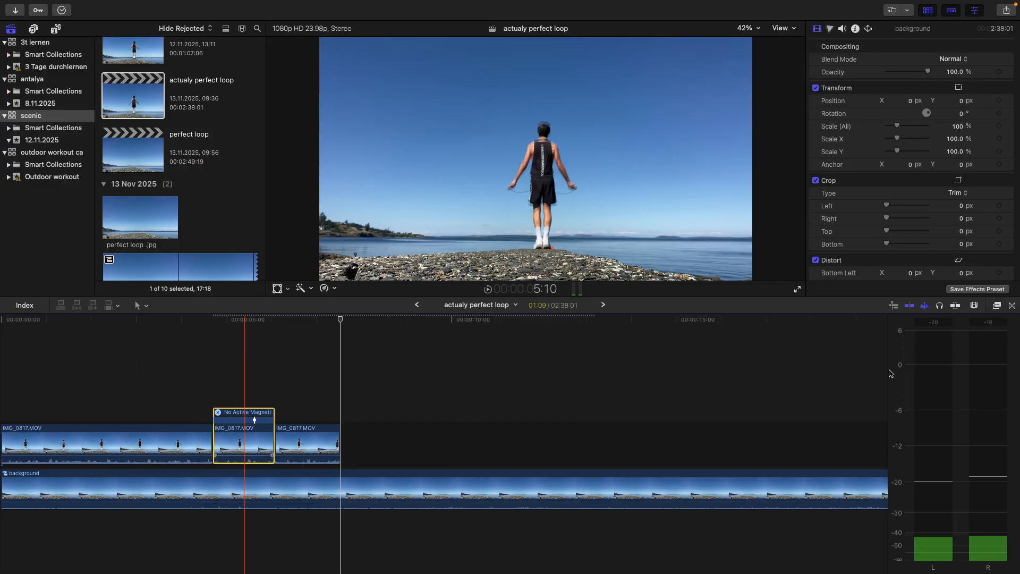
{"action": "left_click", "coordinate": [999, 308]}
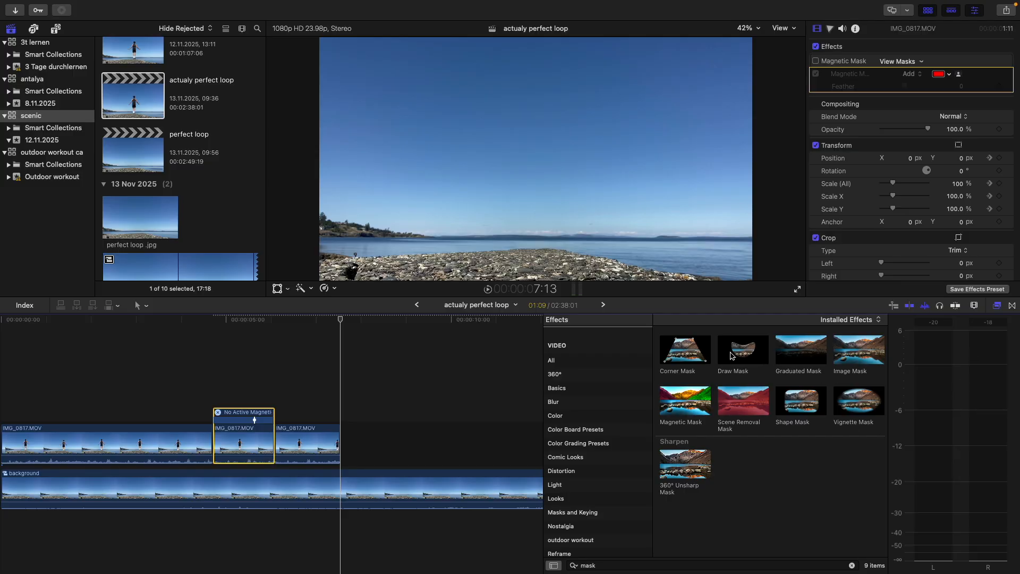
{"action": "mouse_move", "coordinate": [732, 355]}
{"action": "left_mouse_down"}
{"action": "mouse_move", "coordinate": [483, 449]}
{"action": "mouse_move", "coordinate": [285, 455]}
{"action": "mouse_move", "coordinate": [245, 441]}
{"action": "left_mouse_up"}
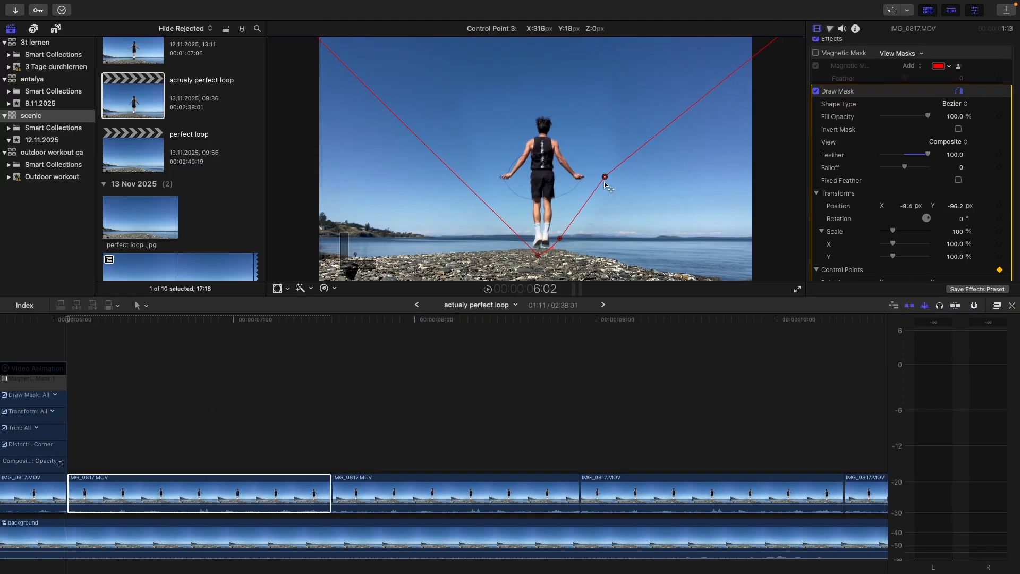
Widen the Draw Mask around the jumper by moving its side and foot-level control points outward, and play the cut.
{"action": "mouse_move", "coordinate": [707, 135]}
{"action": "left_mouse_down"}
{"action": "mouse_move", "coordinate": [722, 169]}
{"action": "mouse_move", "coordinate": [640, 176]}
{"action": "left_mouse_up"}
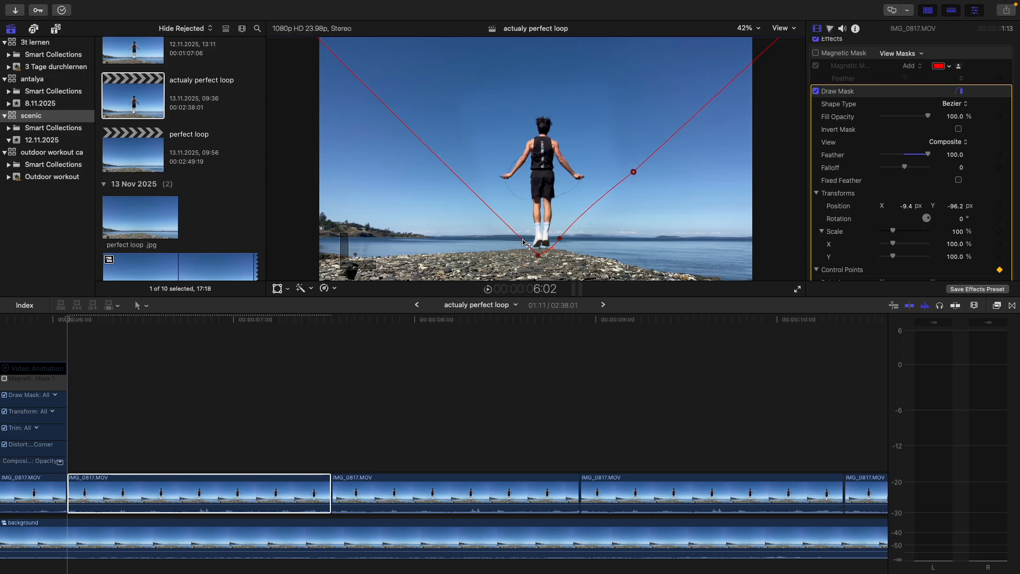
{"action": "left_click_drag", "start_coordinate": [538, 255], "coordinate": [517, 247]}
{"action": "key", "text": "space"}
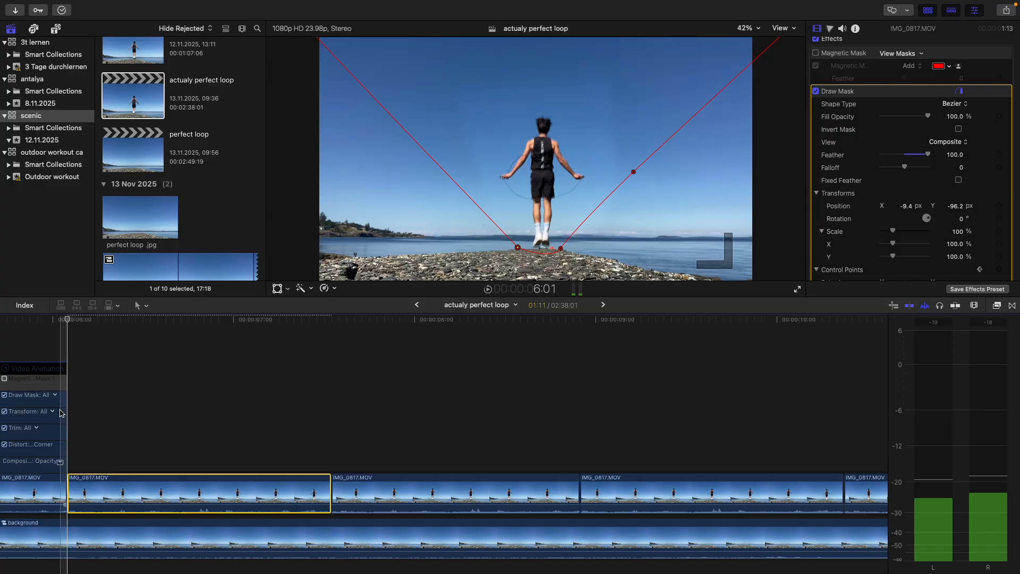
Play the masked IMG_0817 clip from its cut to check the blend around the jumper.
{"action": "key", "text": "space"}
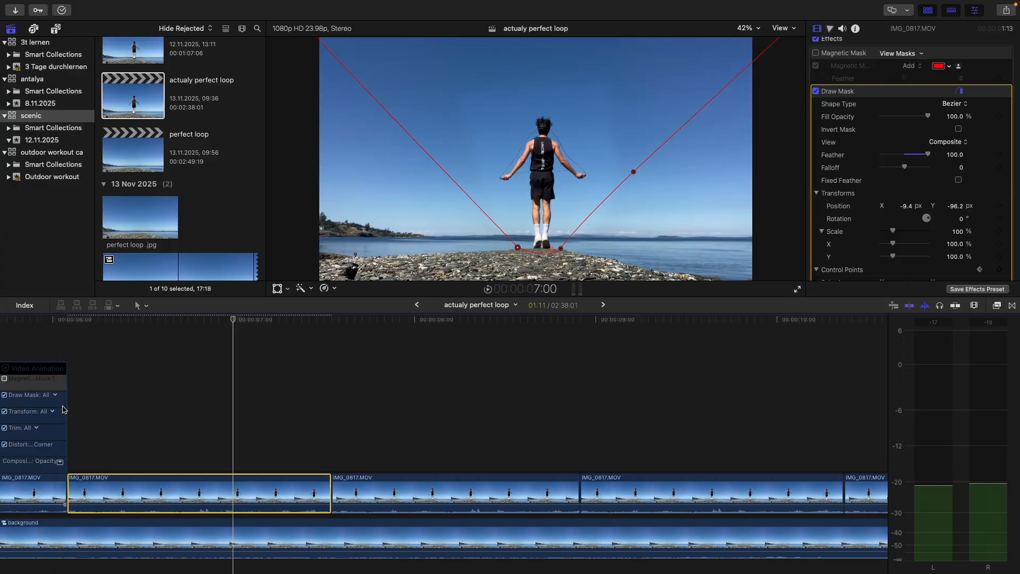
{"action": "key", "text": "space"}
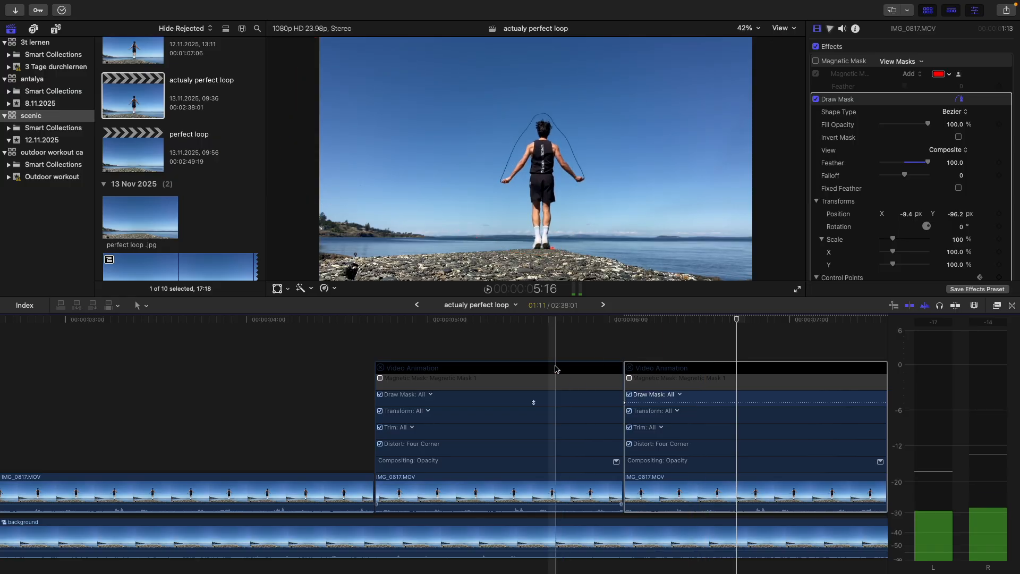
{"action": "left_click", "coordinate": [534, 403]}
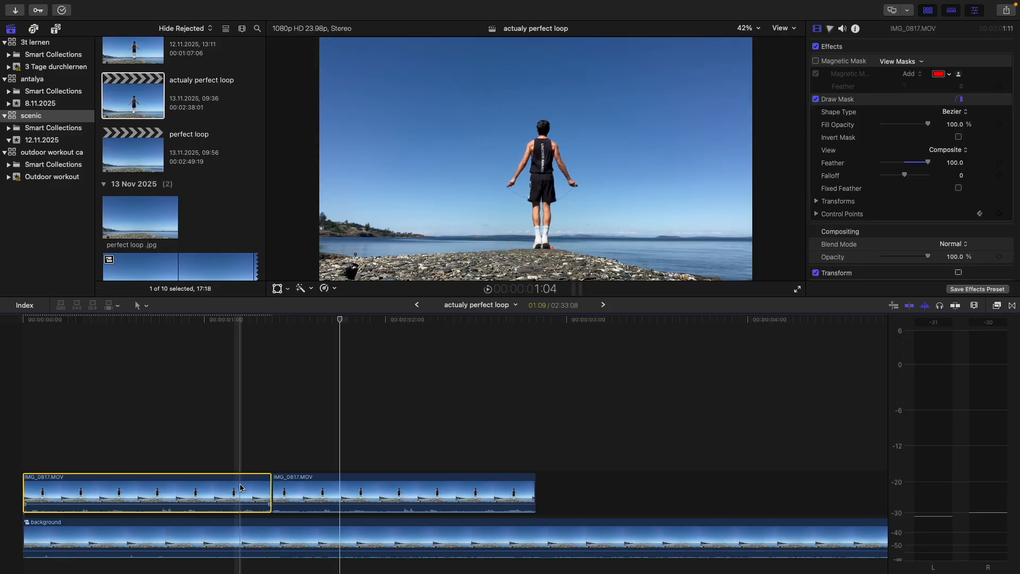
Paste the Draw Mask effect without transform attributes onto the second IMG_0817 clip, with keyframe timing set to Stretch to Fit.
{"action": "left_click", "coordinate": [334, 492]}
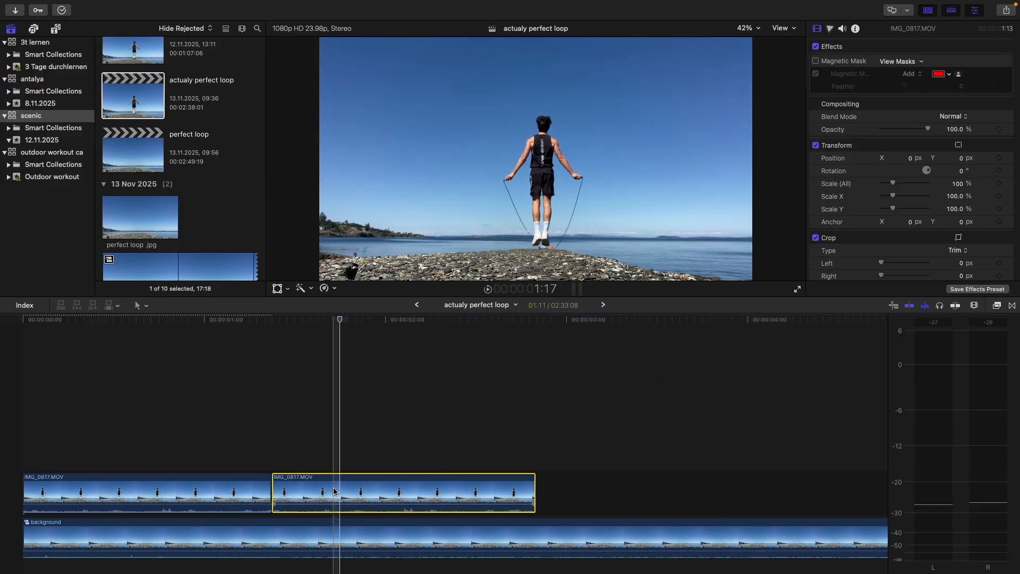
{"action": "key", "text": "super+shift+v"}
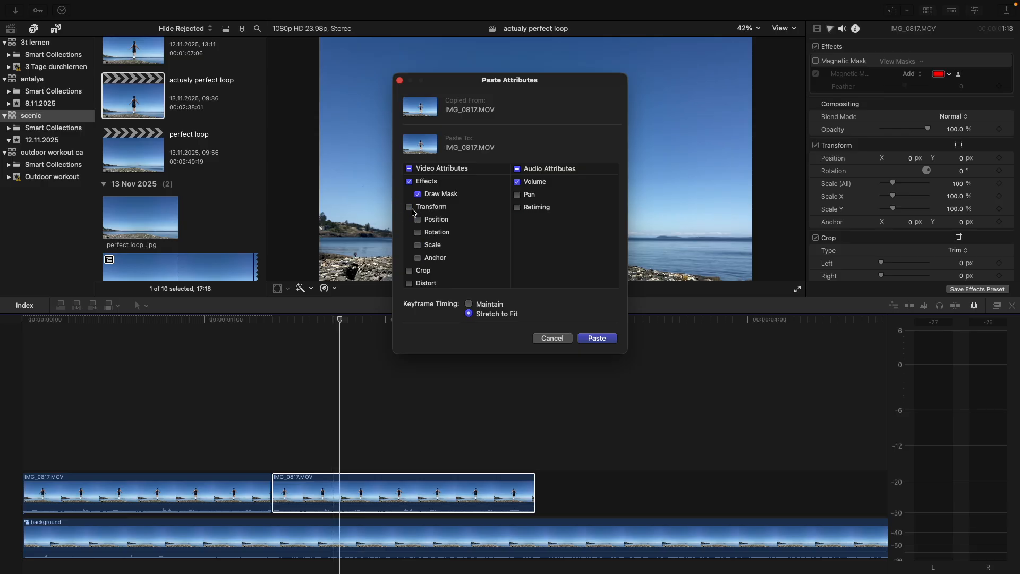
{"action": "left_click", "coordinate": [605, 339]}
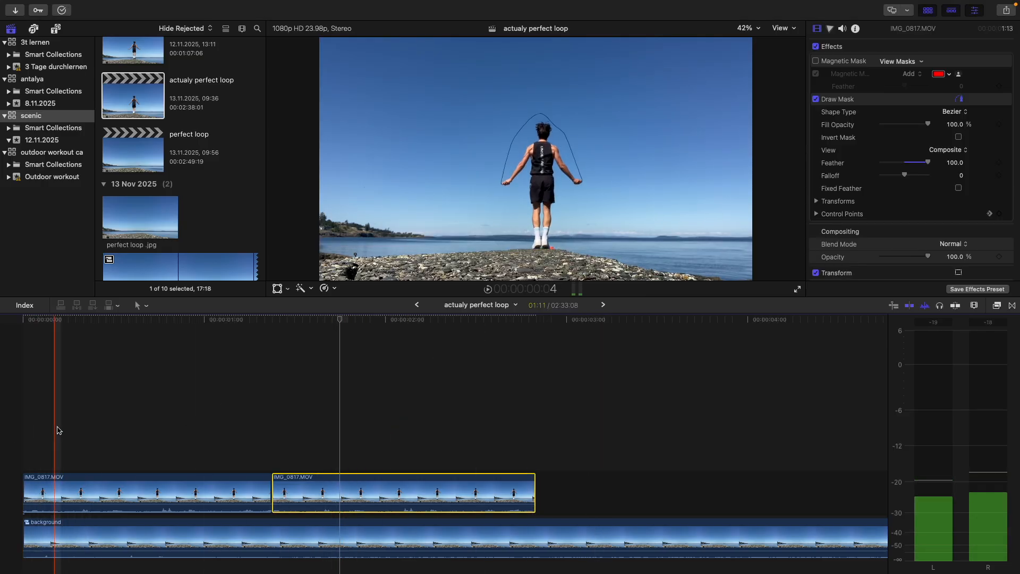
{"action": "left_click_drag", "start_coordinate": [318, 433], "coordinate": [230, 478]}
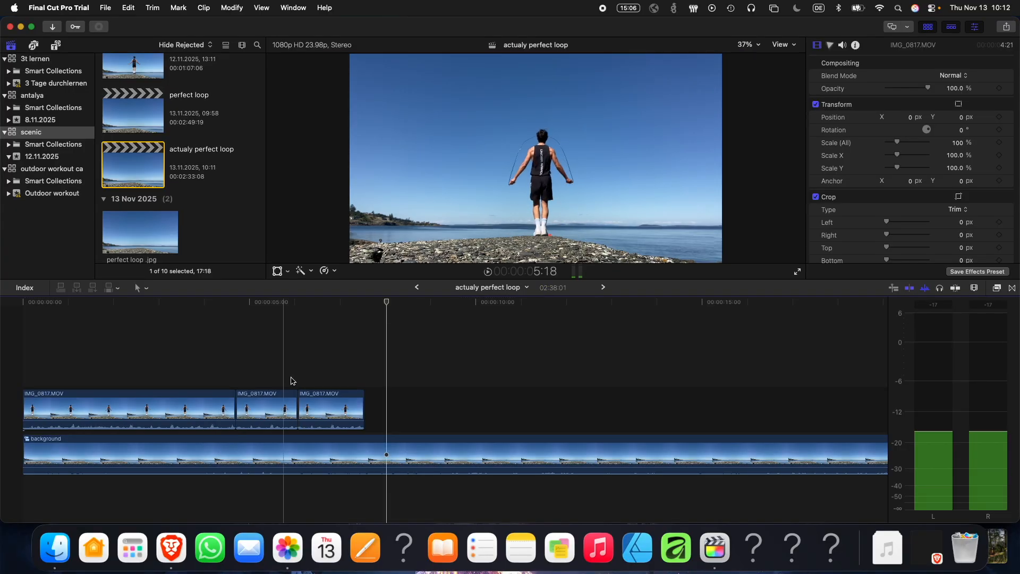
Duplicate the short IMG_0817 clip that follows the long first clip to the end of the sequence, and play the join.
{"action": "left_click", "coordinate": [274, 406]}
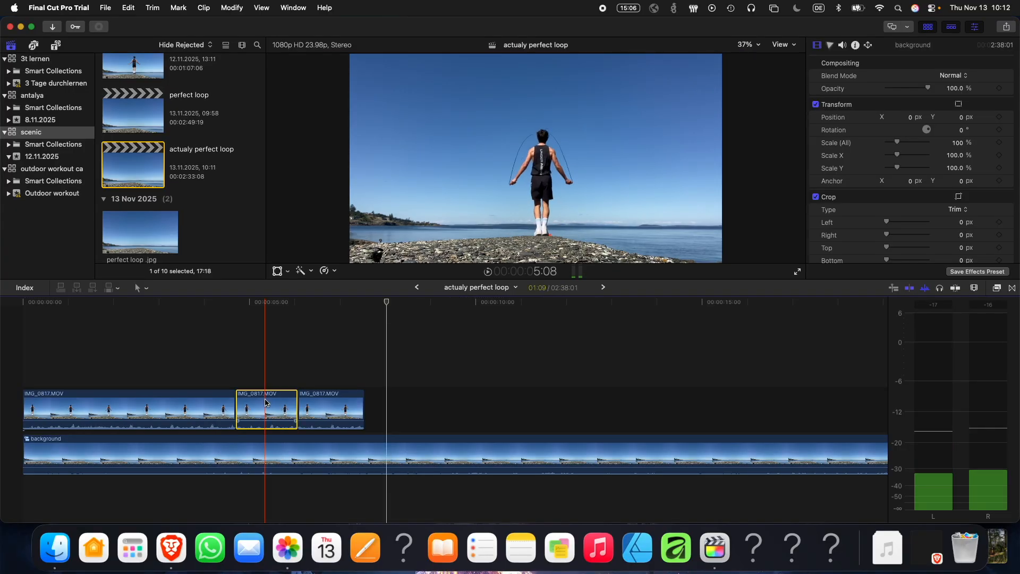
{"action": "left_click_drag", "start_coordinate": [274, 406], "coordinate": [399, 406], "text": "alt"}
{"action": "left_click", "coordinate": [357, 381]}
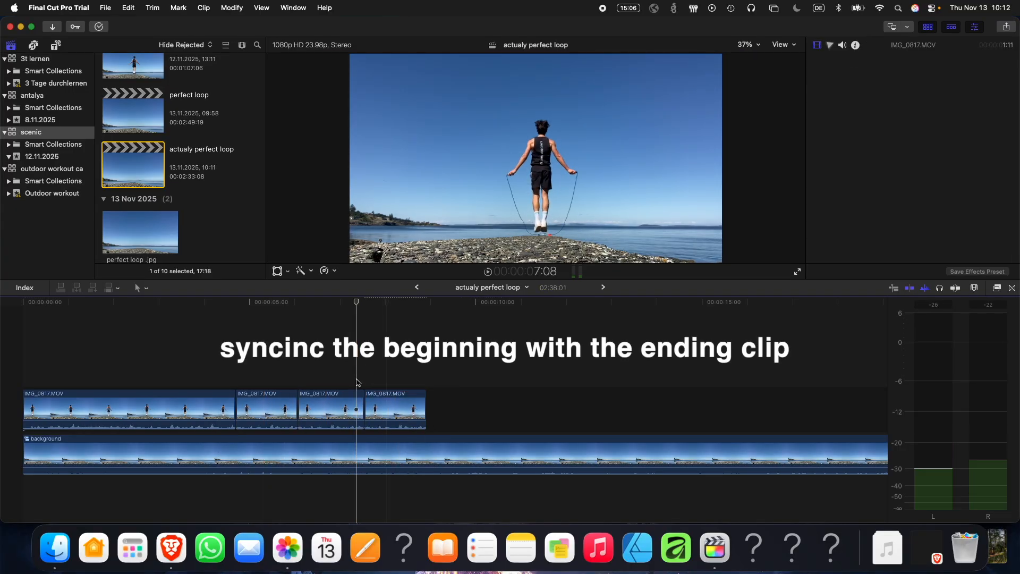
{"action": "key", "text": "space"}
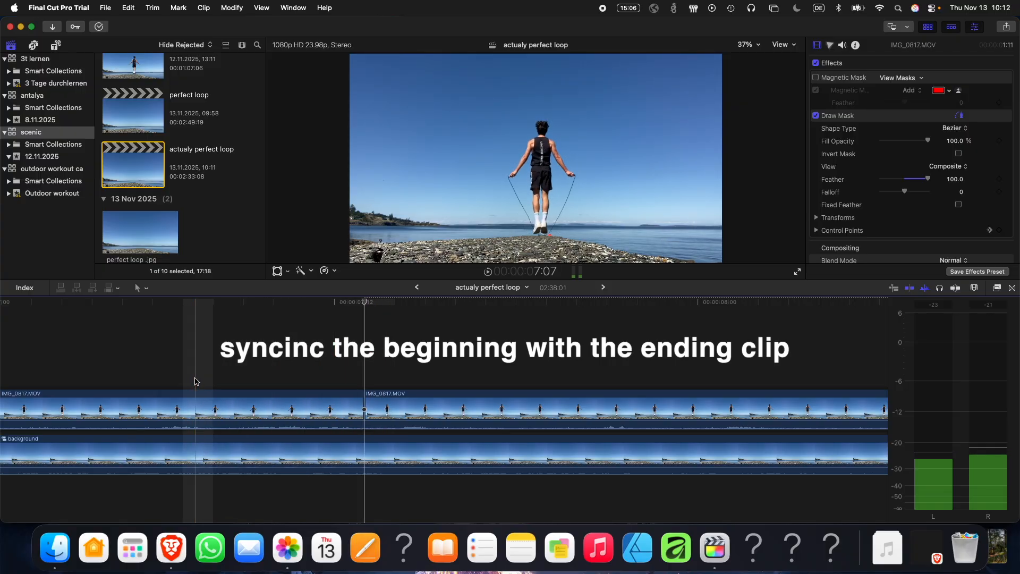
Trim the start of the last IMG_0817 clip so the jump matches the preceding clip's end, and play the cut.
{"action": "left_click", "coordinate": [367, 399]}
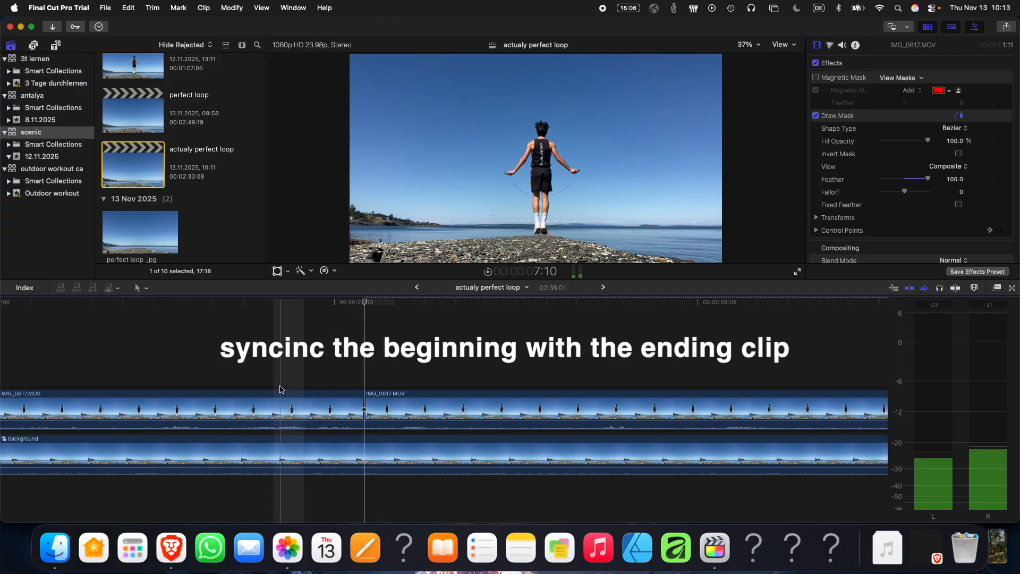
{"action": "key", "text": "comma"}
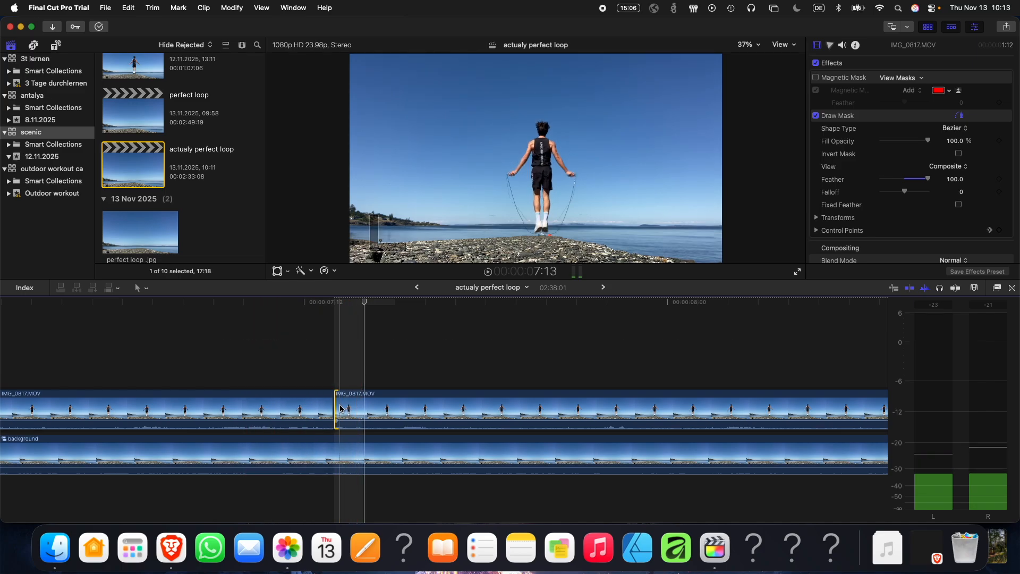
{"action": "left_click_drag", "start_coordinate": [336, 409], "coordinate": [168, 401]}
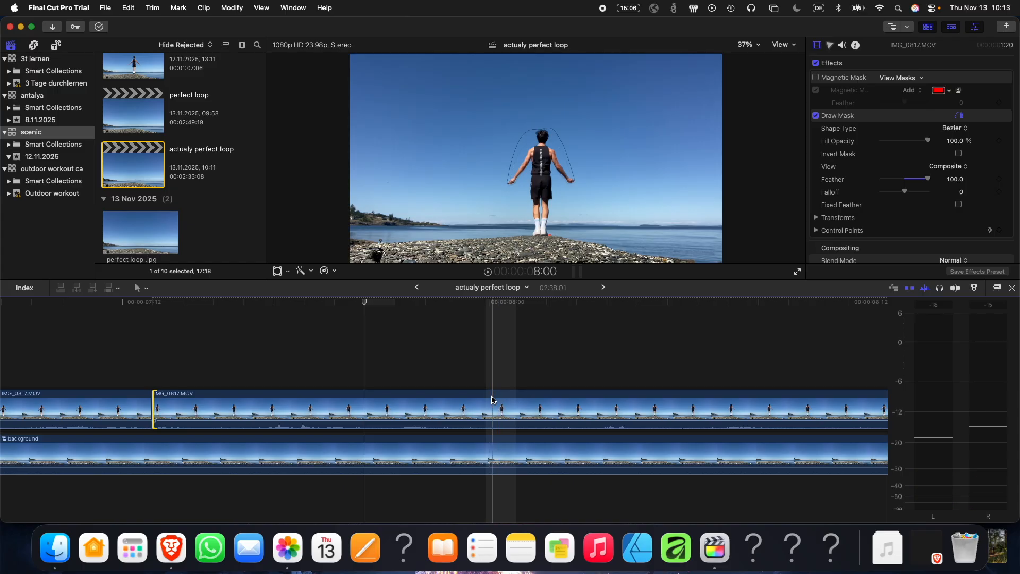
{"action": "left_click", "coordinate": [475, 400]}
{"action": "key", "text": "space"}
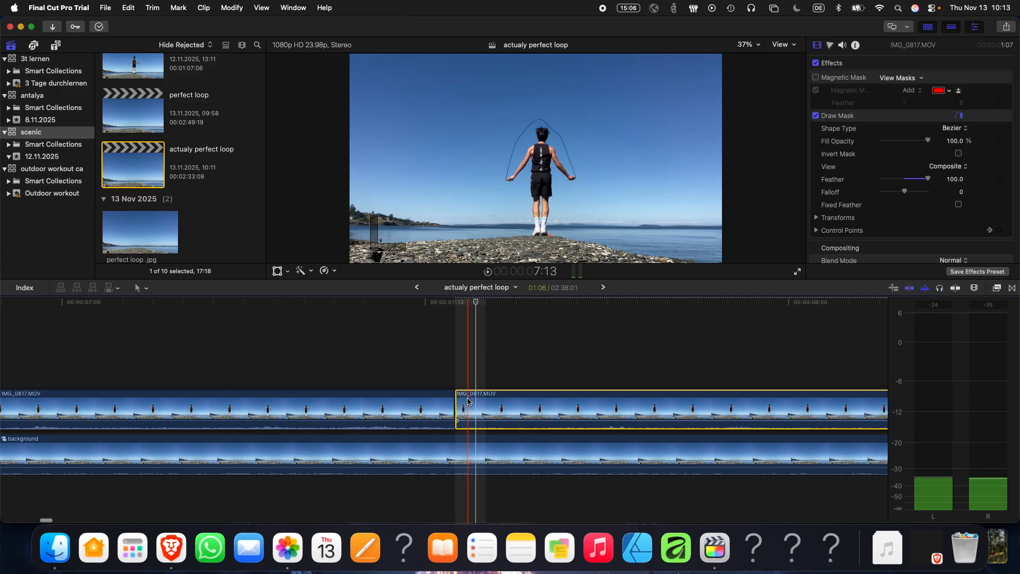
{"action": "left_click", "coordinate": [232, 364]}
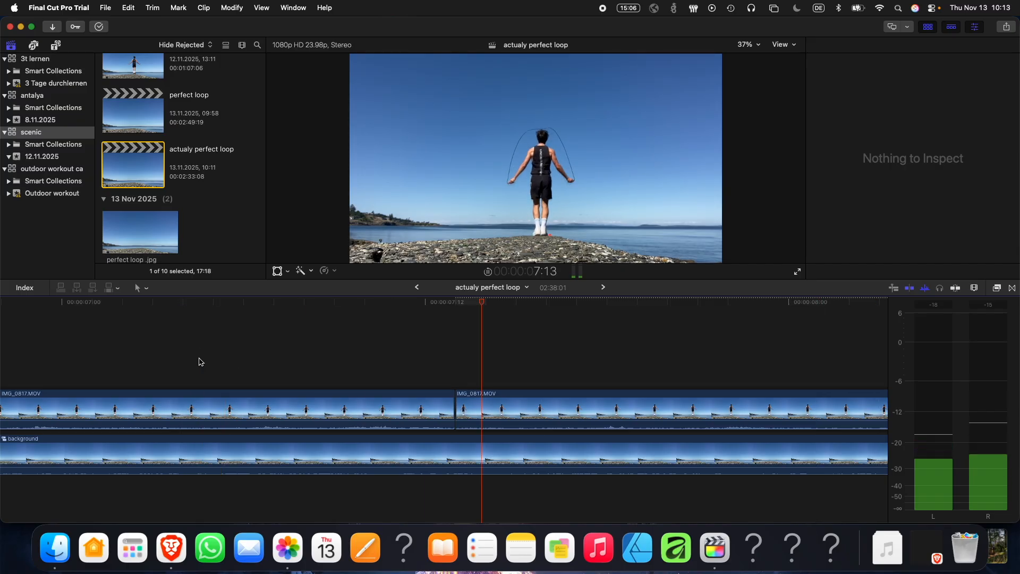
{"action": "key", "text": "space"}
{"action": "key", "text": "super+minus"}
{"action": "key", "text": "super+minus"}
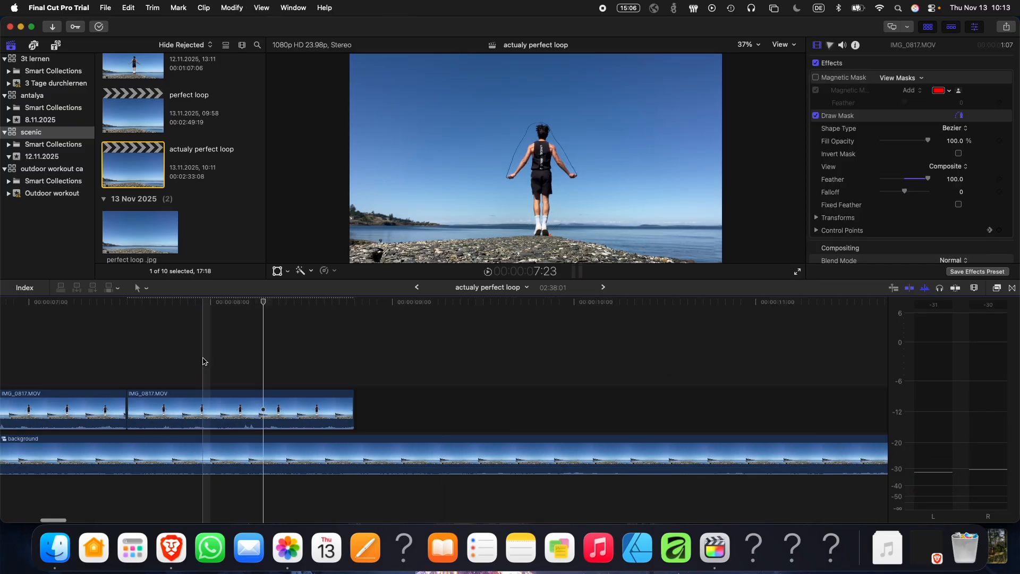
Stack the last IMG_0817 clip above the first short clip with their ends aligned, and play the overlap.
{"action": "left_click", "coordinate": [286, 395]}
{"action": "key", "text": "super+minus"}
{"action": "key", "text": "super+minus"}
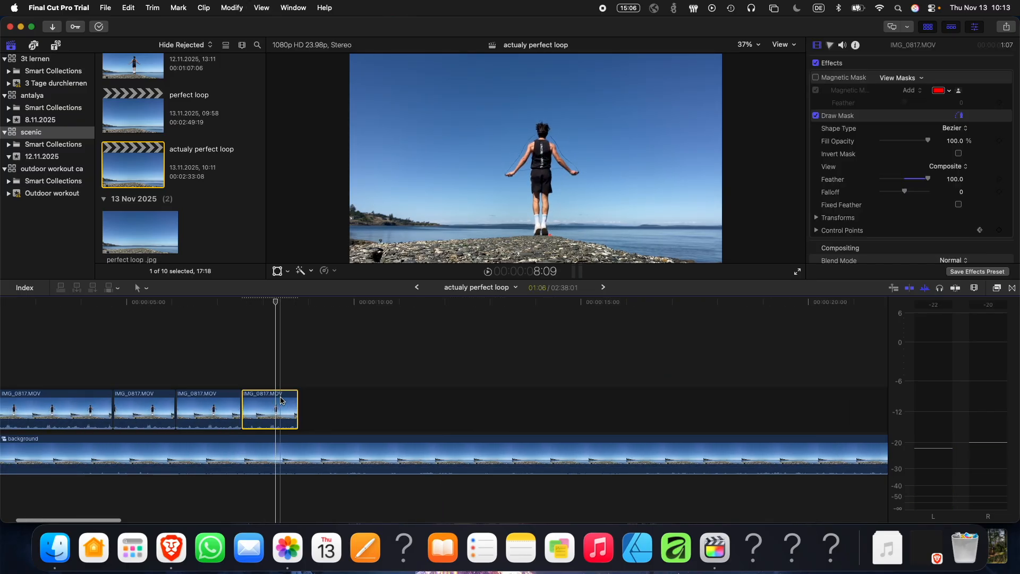
{"action": "left_click_drag", "start_coordinate": [264, 405], "coordinate": [141, 359]}
{"action": "left_click", "coordinate": [159, 334]}
{"action": "key", "text": "space"}
{"action": "key", "text": "space"}
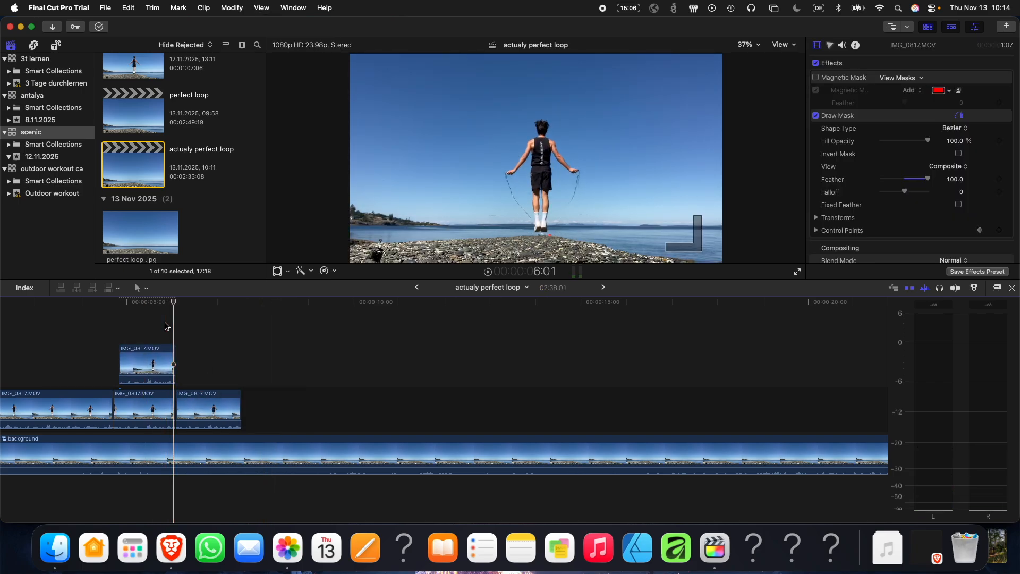
Cut the short clip beneath the stacked copy so that it starts on the same frame as the copy.
{"action": "key", "text": "super+equal"}
{"action": "key", "text": "super+equal"}
{"action": "key", "text": "super+equal"}
{"action": "key", "text": "super+equal"}
{"action": "key", "text": "super+equal"}
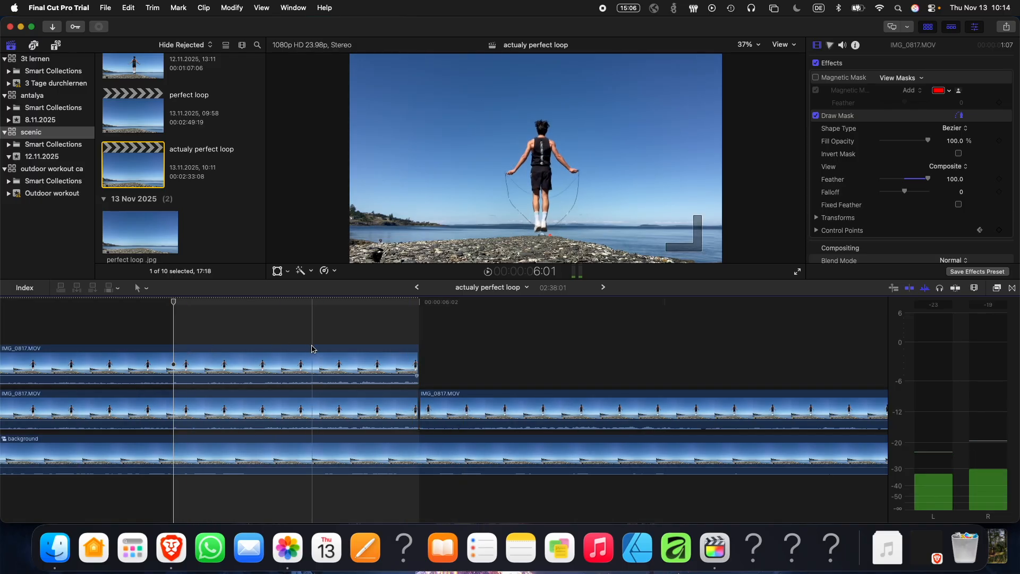
{"action": "scroll", "coordinate": [213, 382], "scroll_direction": "left", "scroll_amount": 15}
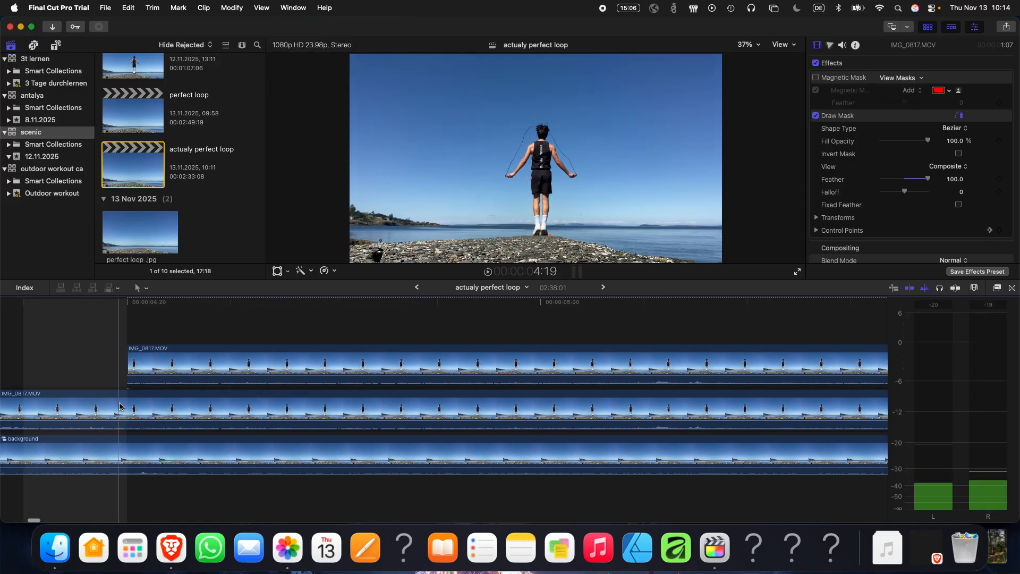
{"action": "left_click", "coordinate": [120, 407]}
{"action": "key", "text": "cmd+b"}
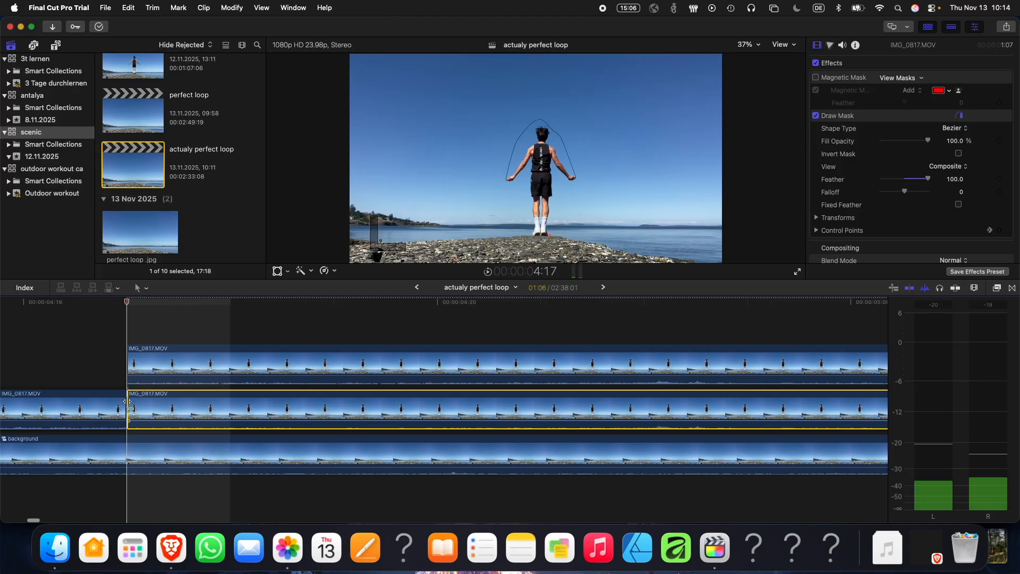
Play across the new cut and delete the IMG_0817 copy stacked above the short clip.
{"action": "left_click", "coordinate": [105, 378]}
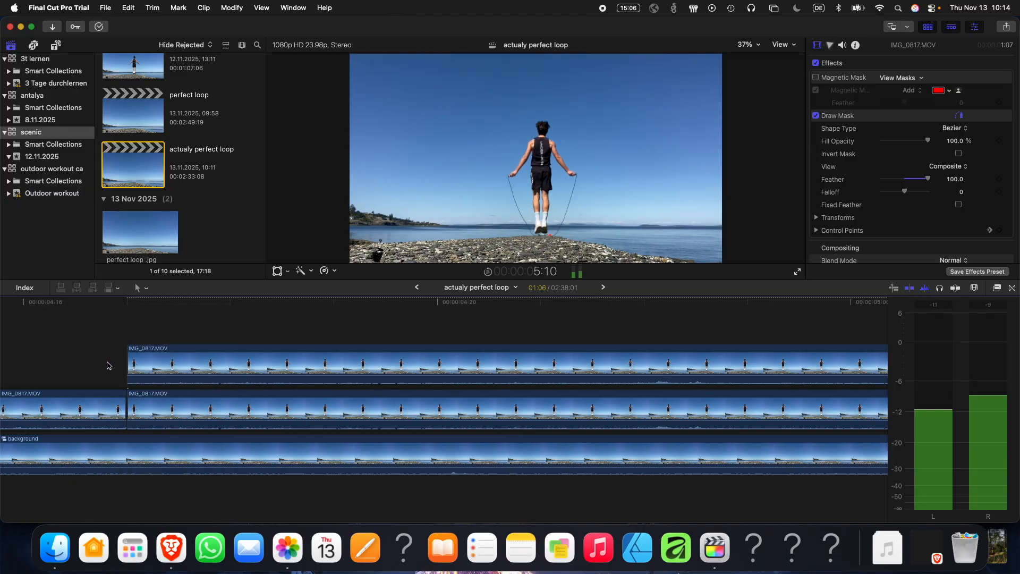
{"action": "left_click", "coordinate": [164, 364]}
{"action": "key", "text": "Delete"}
{"action": "key", "text": "cmd+z"}
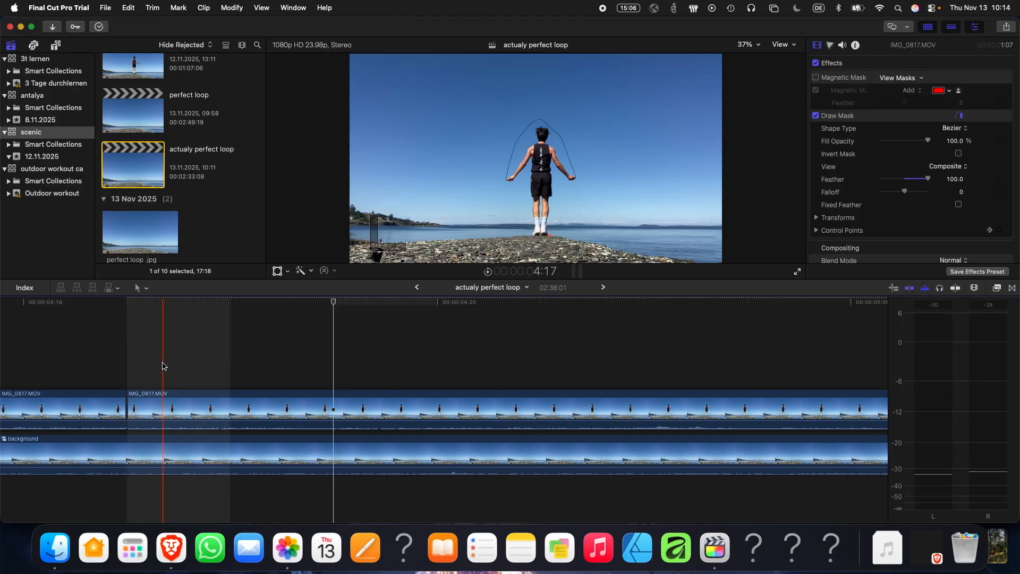
Select the two short IMG_0817 clips after the long first clip and play the loop full screen.
{"action": "key", "text": "cmd+minus"}
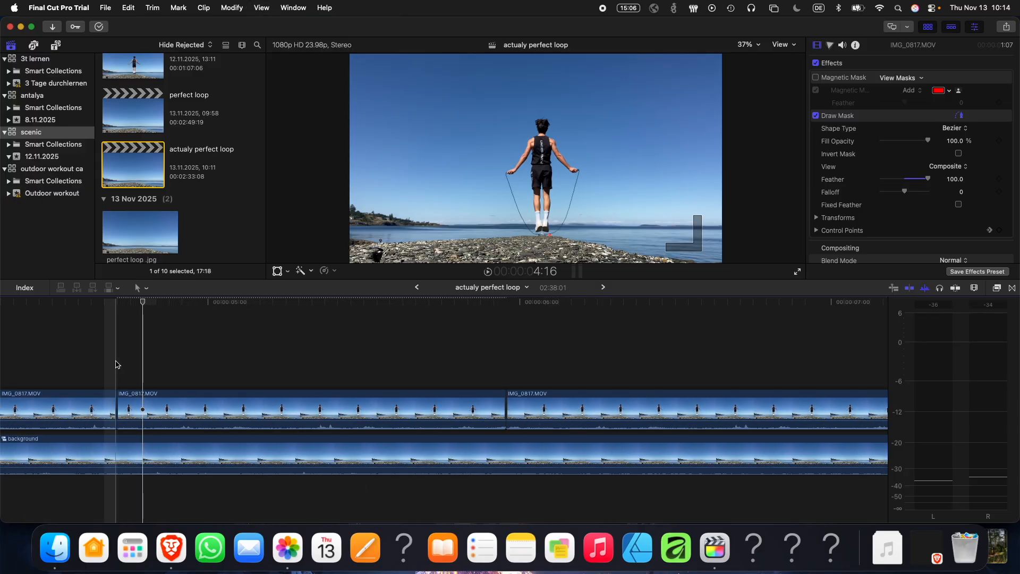
{"action": "key", "text": "cmd+minus"}
{"action": "left_click_drag", "start_coordinate": [138, 360], "coordinate": [260, 393]}
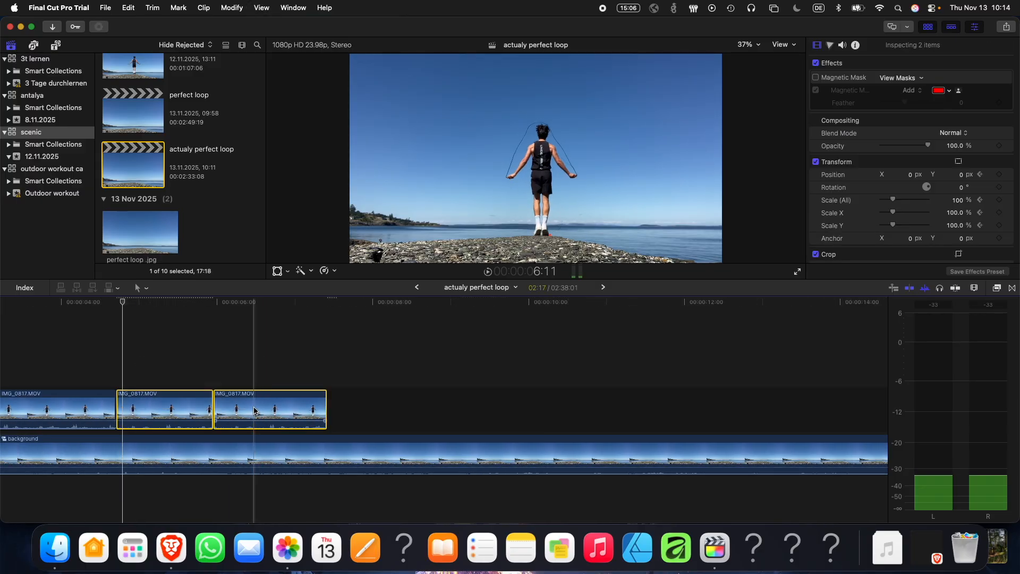
{"action": "key", "text": "super+shift+f"}
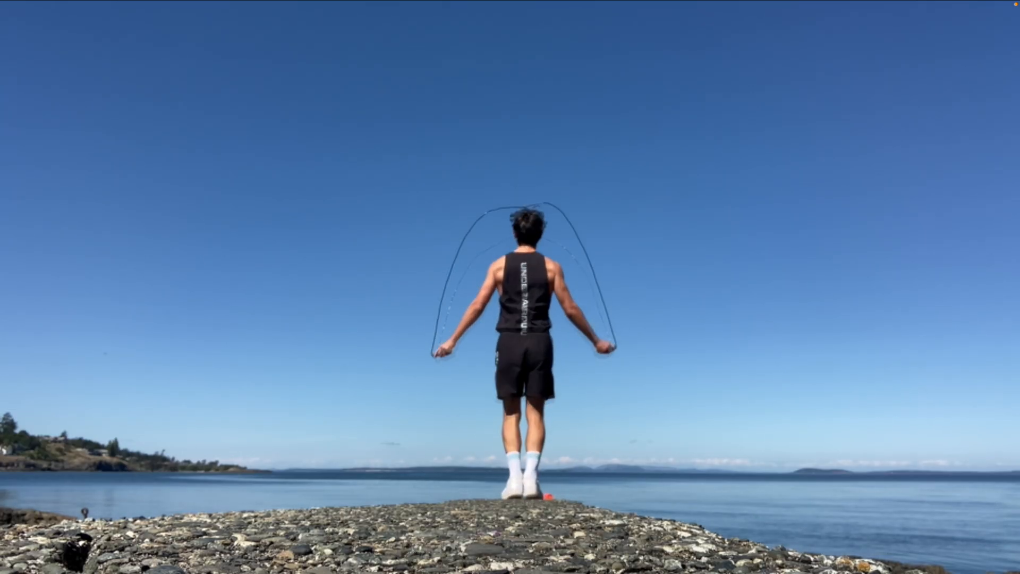